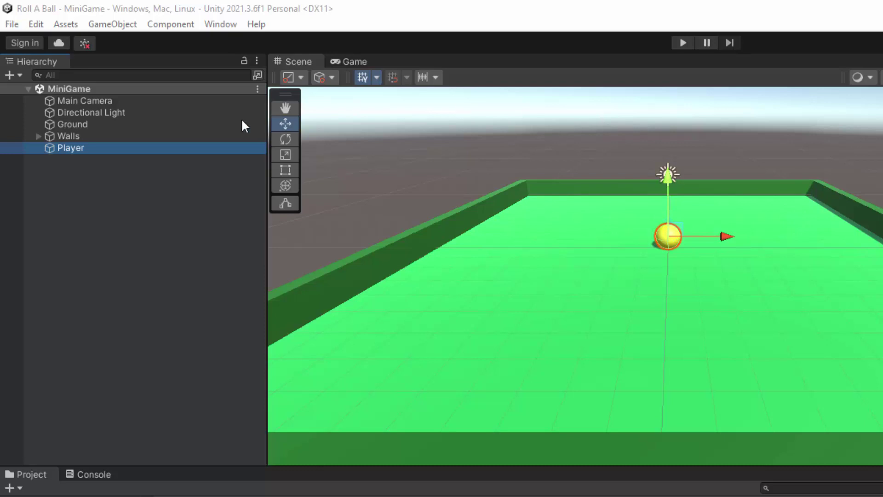
Step: Add a Cube to the scene and reset its Transform to the origin
click(20, 75)
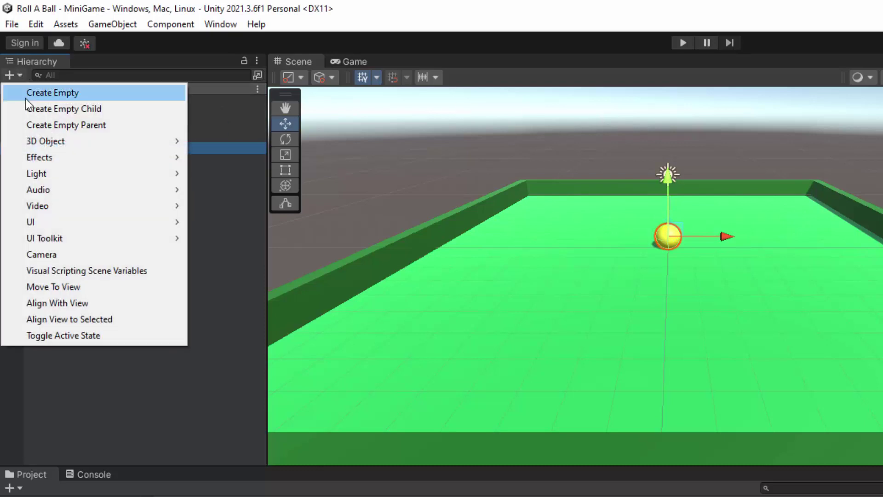
mouse_move(40, 142)
click(224, 141)
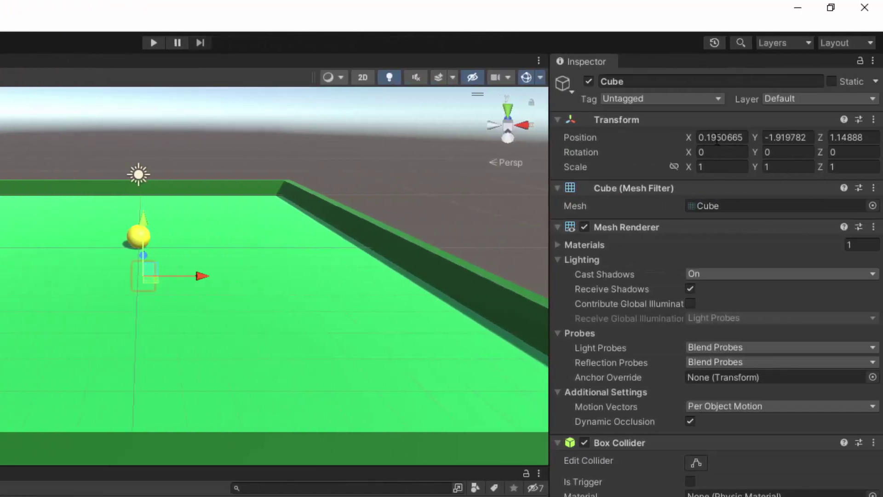
click(873, 120)
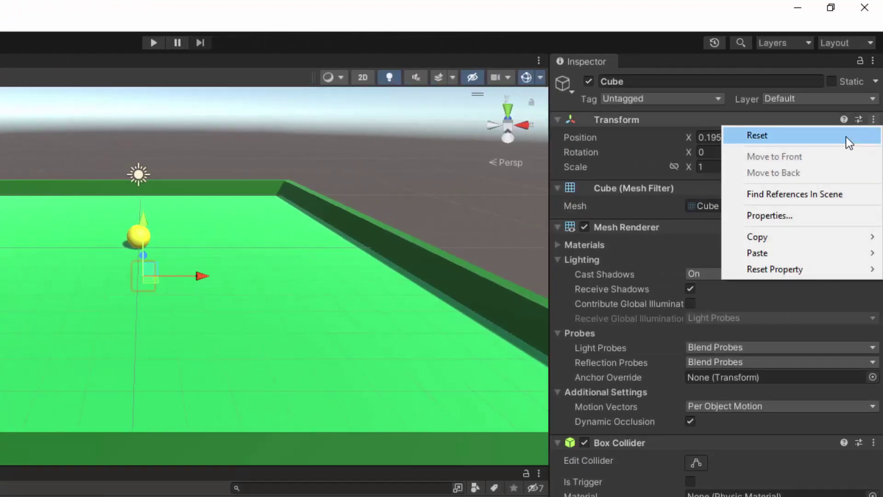
click(846, 137)
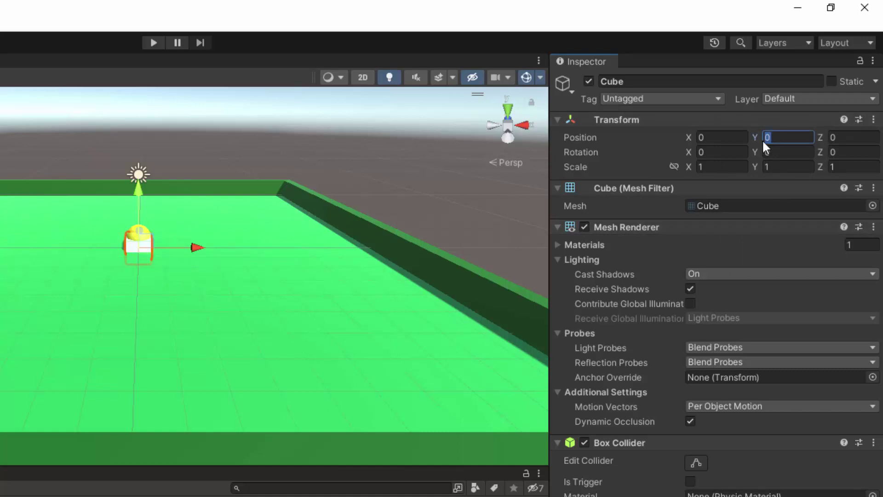
Step: Set the cube's Position Y to 0.5 and its Scale X, Y and Z to 0.5
text(5)
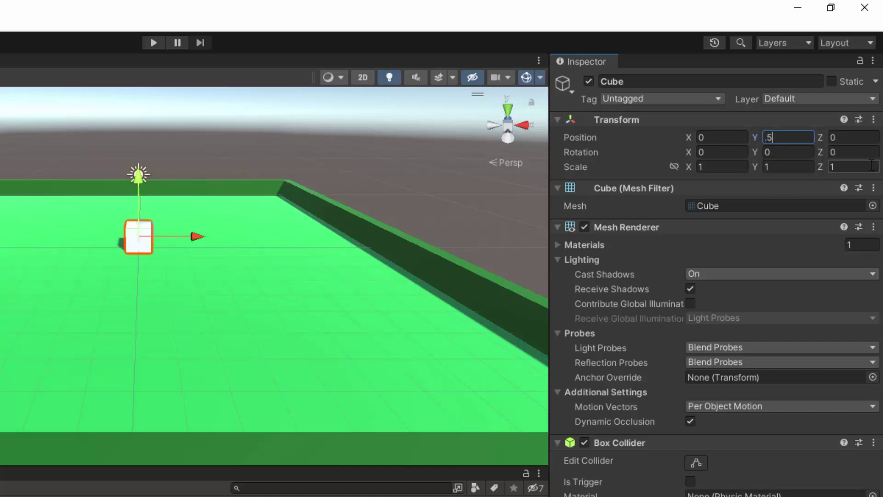
click(724, 167)
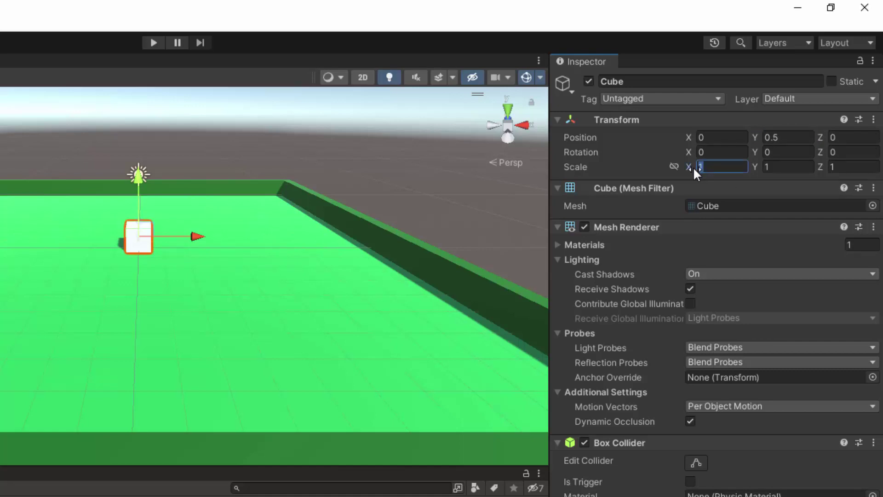
text(.5)
key(Tab)
text(.5)
key(Tab)
text(.5)
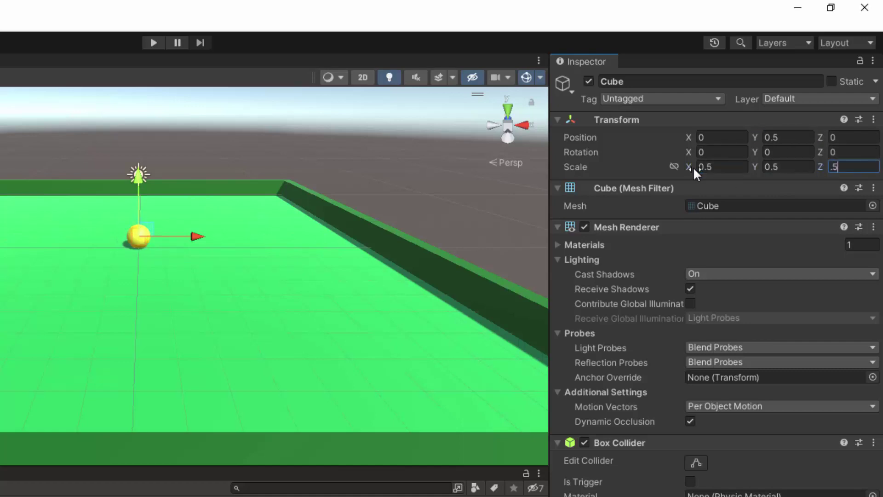
key(Return)
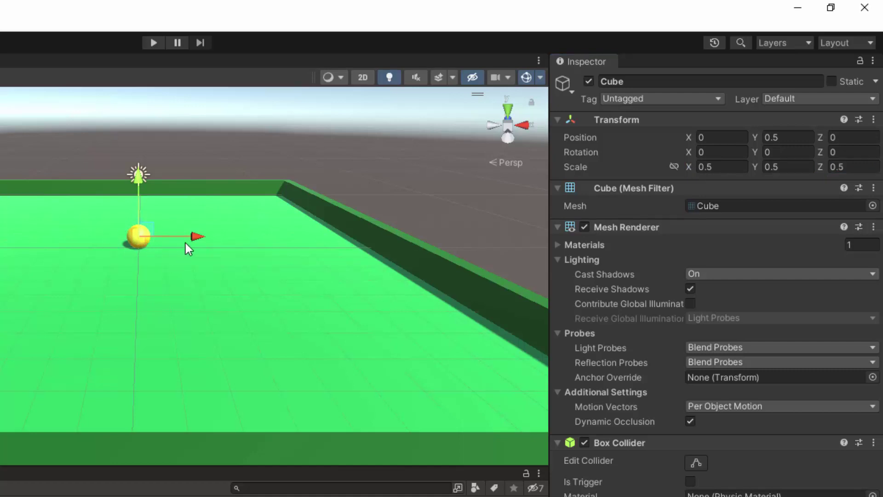
Step: Slide the cube along X beside the ball and rename it PickUp
drag(197, 236, 256, 239)
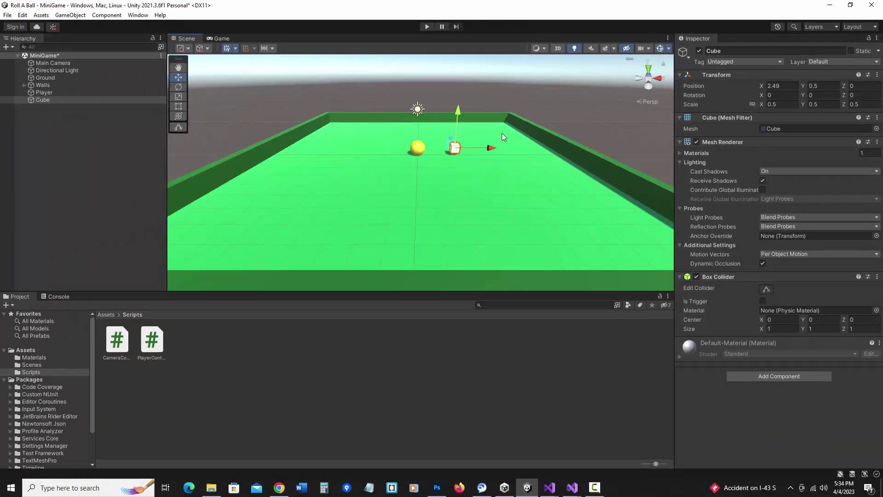
click(41, 101)
text(PickUp)
key(Return)
Step: Frame the PickUp cube and set its Rotation X, Y and Z to 45
double_click(31, 101)
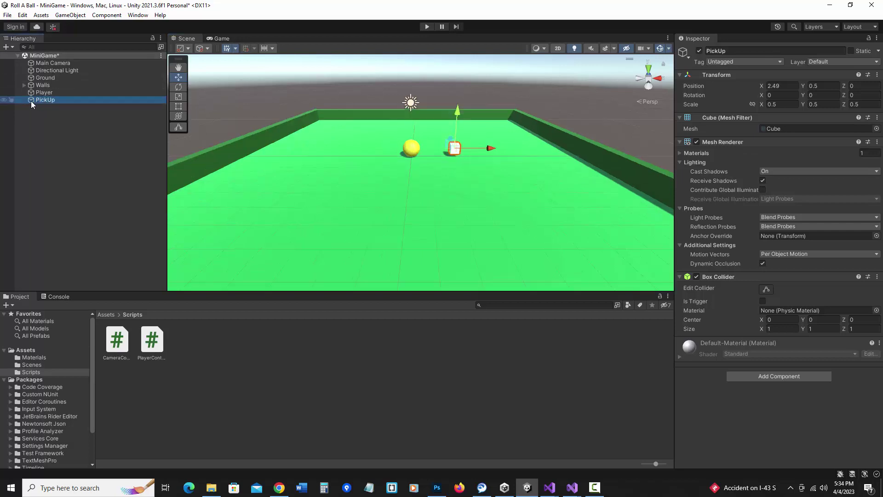
scroll(427, 176, down, 5)
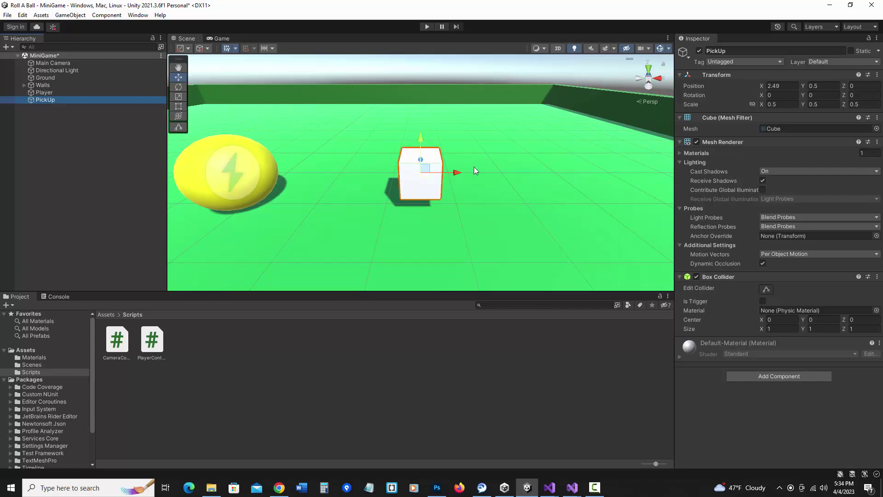
click(772, 94)
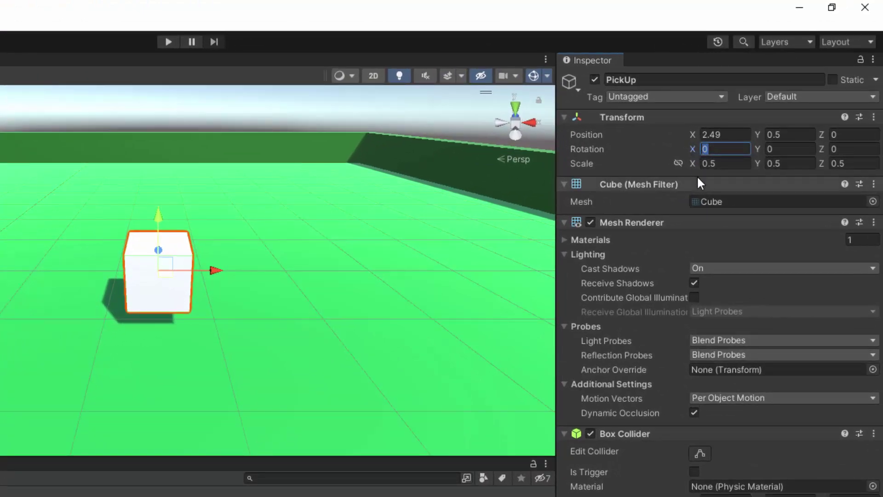
text(45)
key(Tab)
text(45)
key(Tab)
text(45)
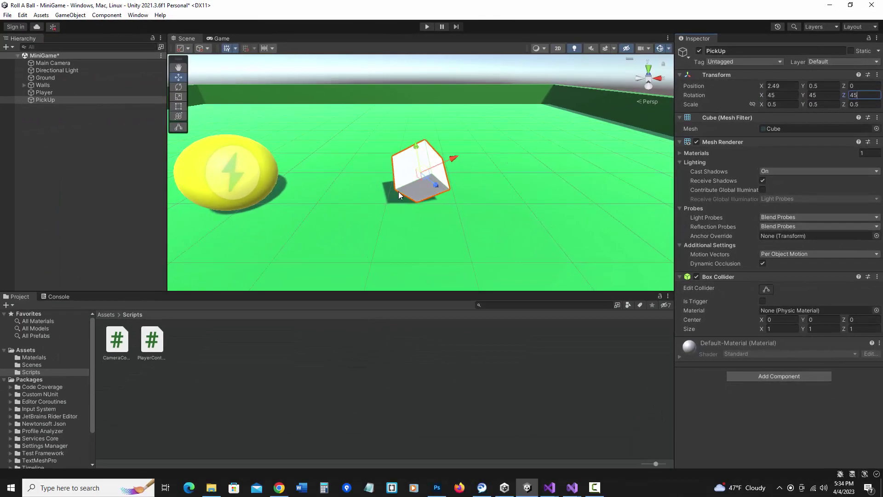
Step: Create a new material named pickup in Assets/Materials
click(105, 315)
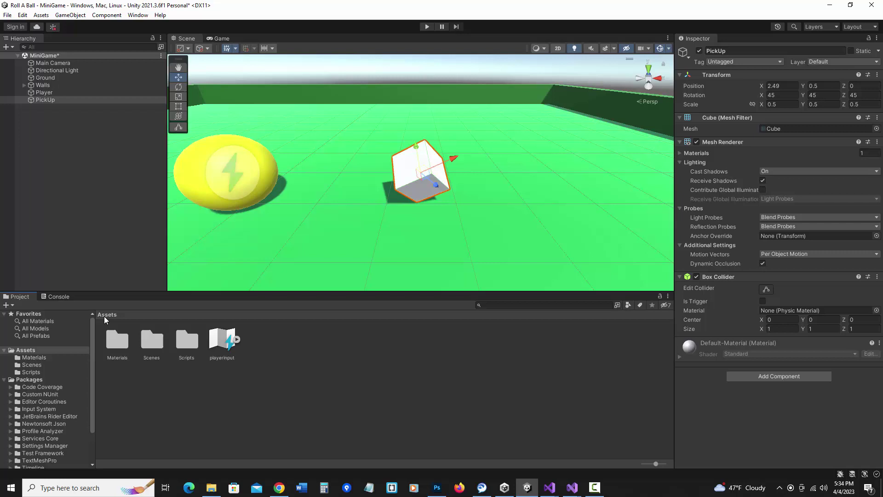
double_click(121, 344)
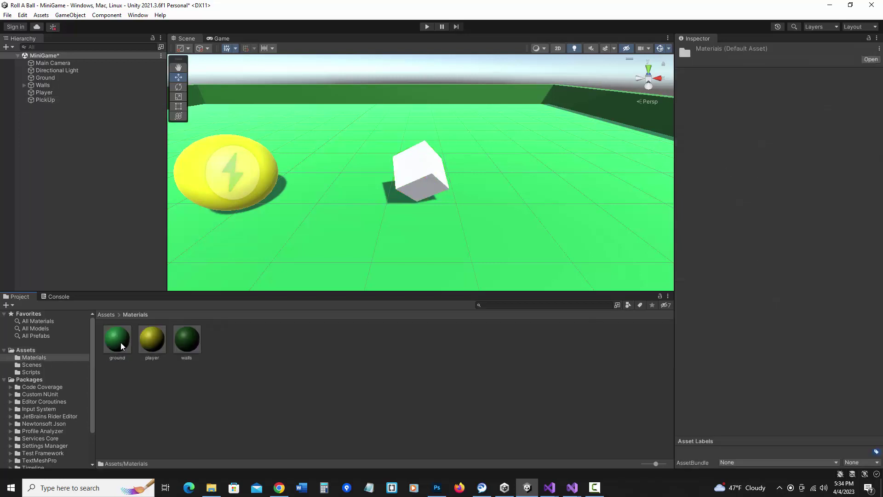
right_click(225, 338)
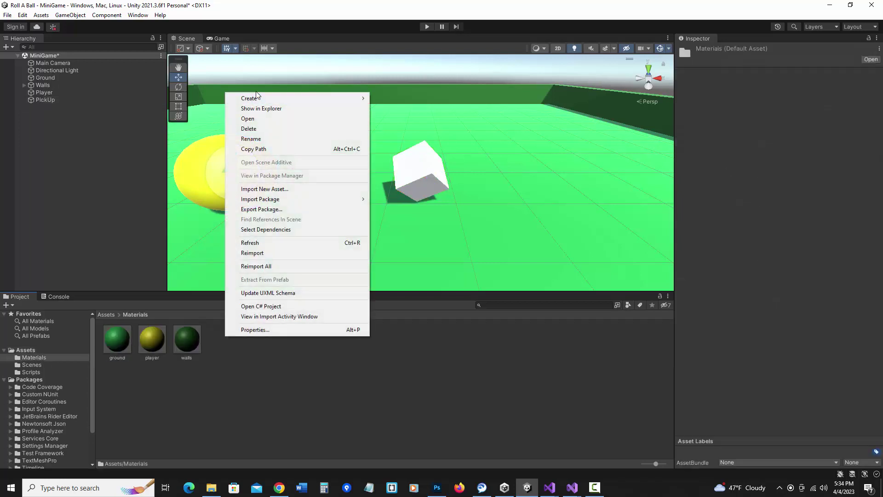
mouse_move(276, 98)
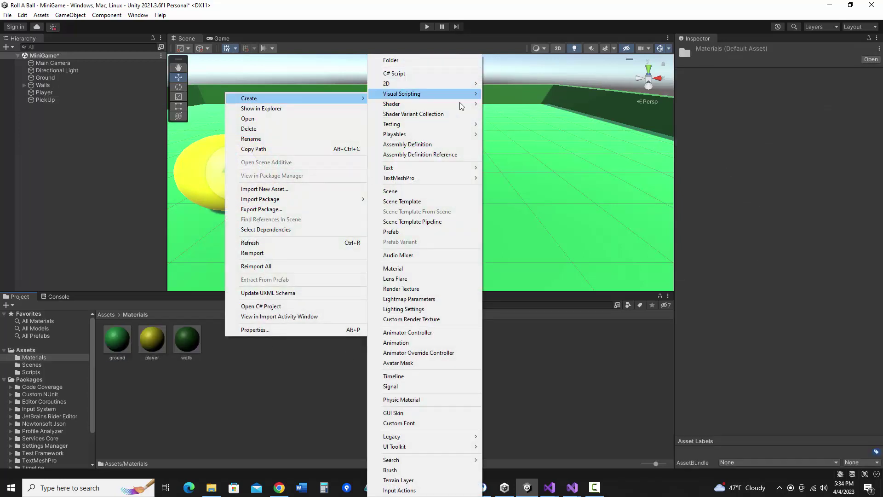
click(426, 269)
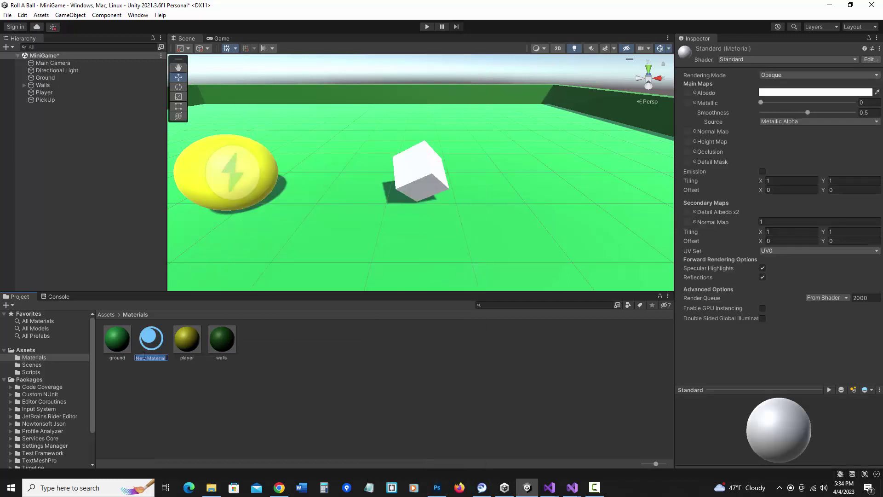
text(pickup)
key(Return)
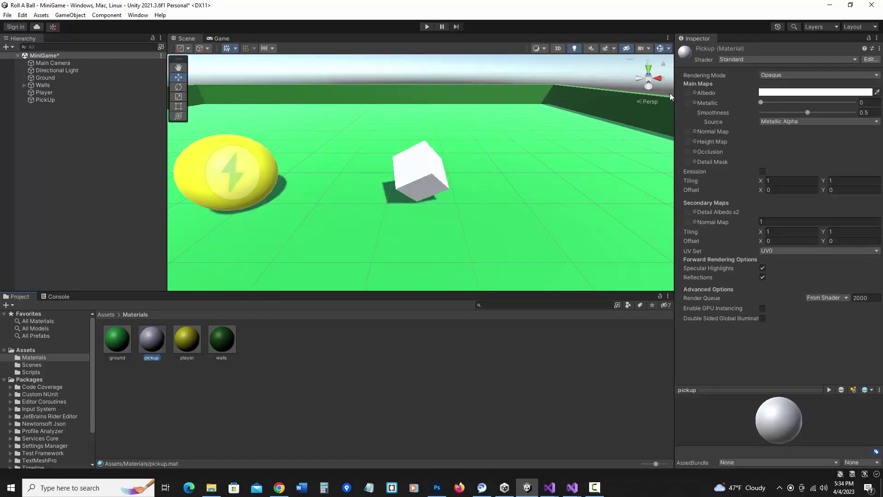
Step: Set the pickup material's Albedo to red and apply it to the PickUp cube
click(791, 92)
click(848, 145)
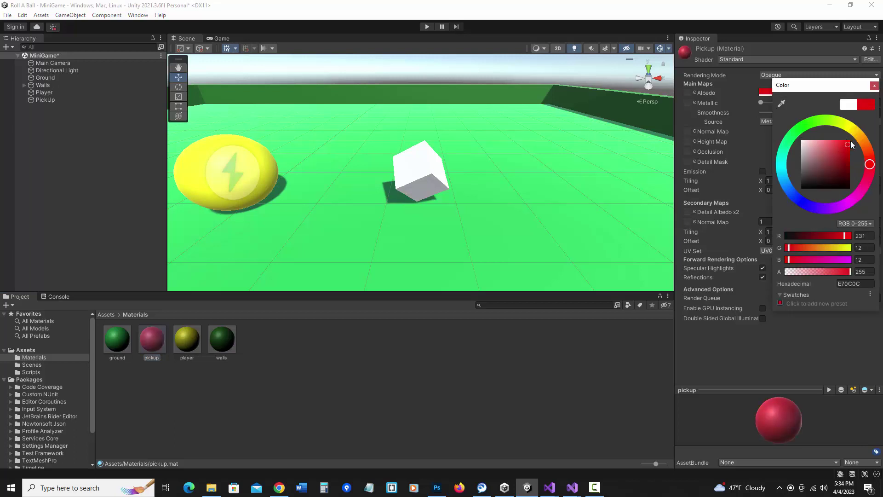
click(874, 85)
drag(151, 340, 423, 169)
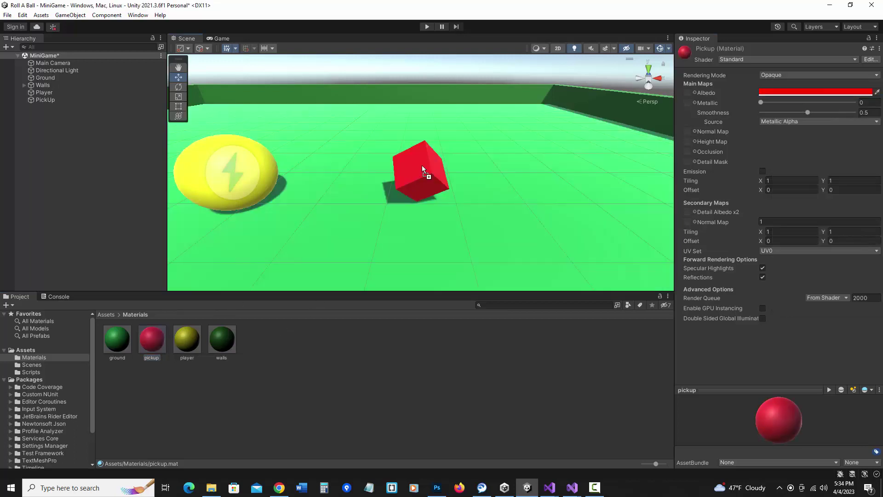
mouse_move(590, 495)
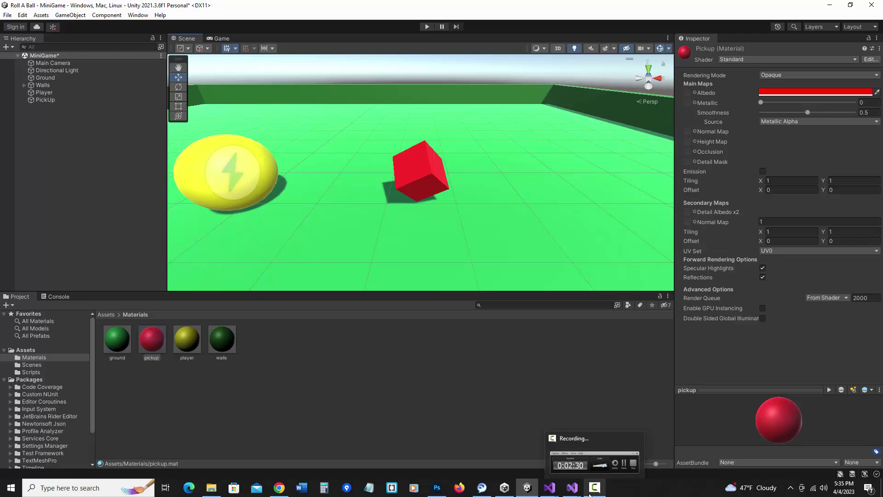
Step: Create a C# script named Rotator in Assets/Scripts and attach it to PickUp
click(106, 315)
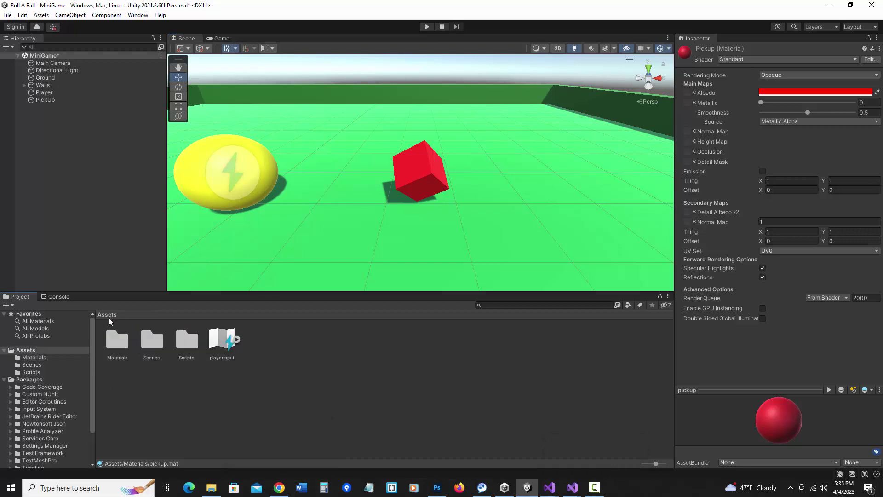
click(187, 343)
double_click(187, 343)
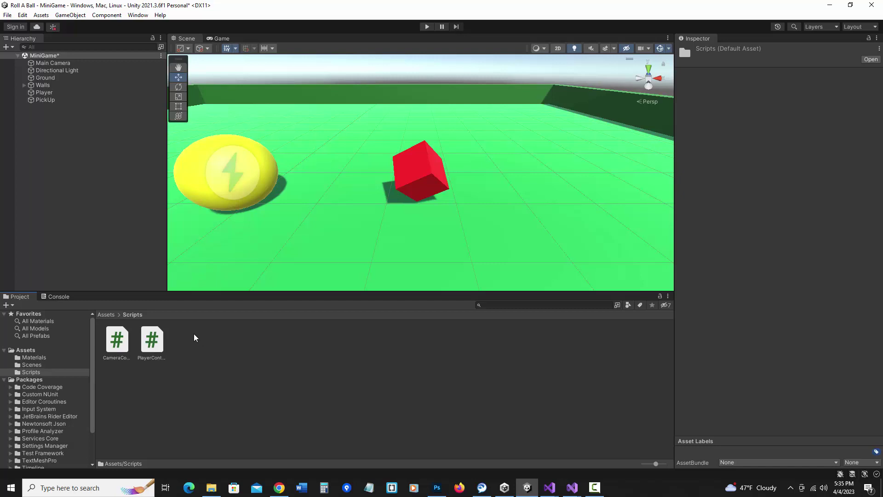
right_click(194, 333)
mouse_move(239, 97)
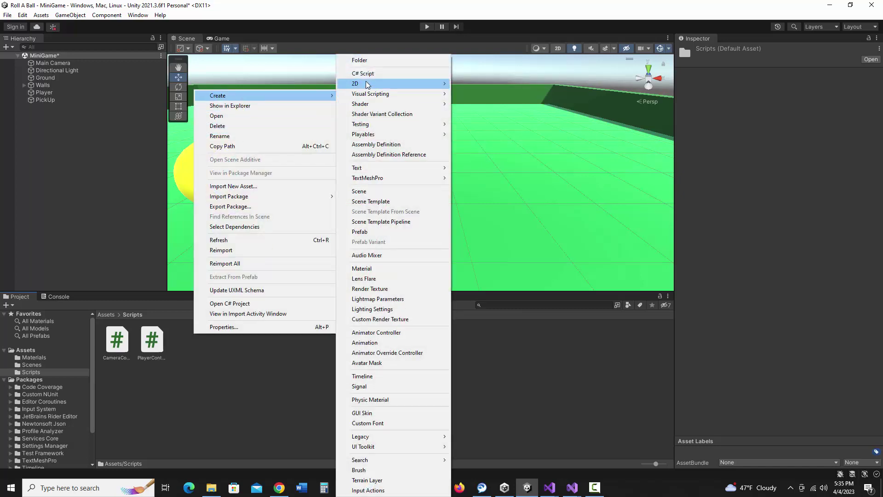
click(368, 74)
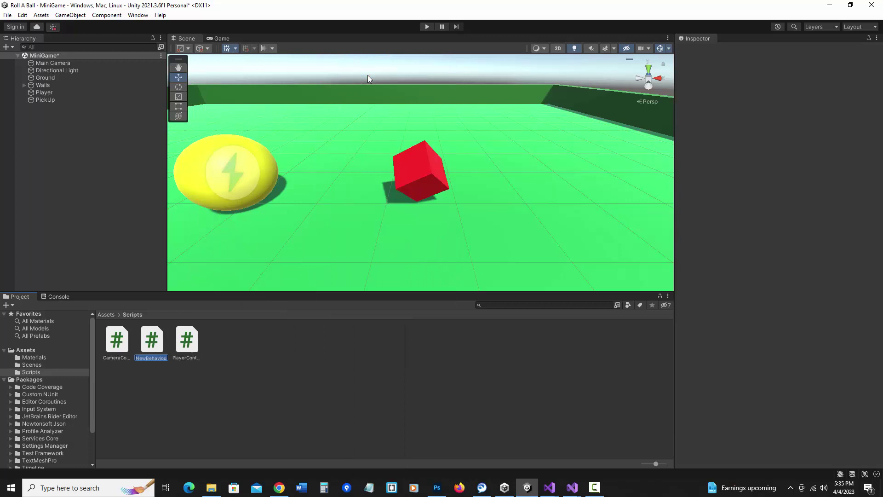
text(Rotato)
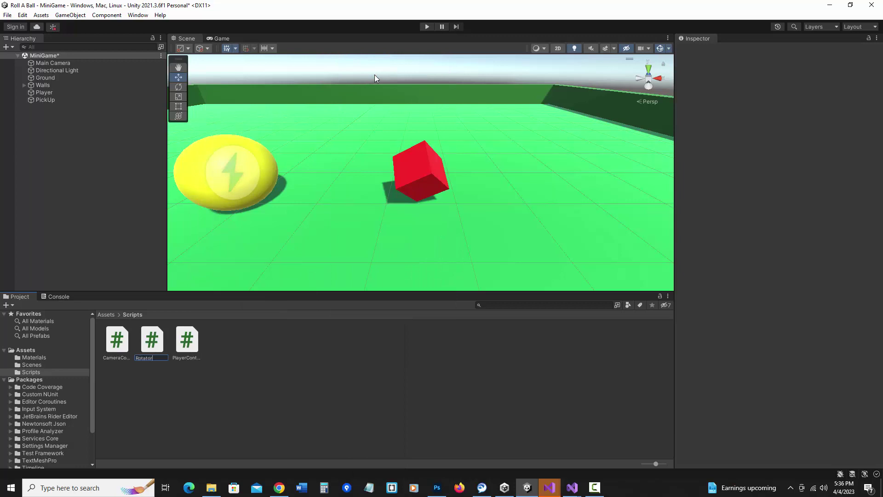
text(r)
key(Return)
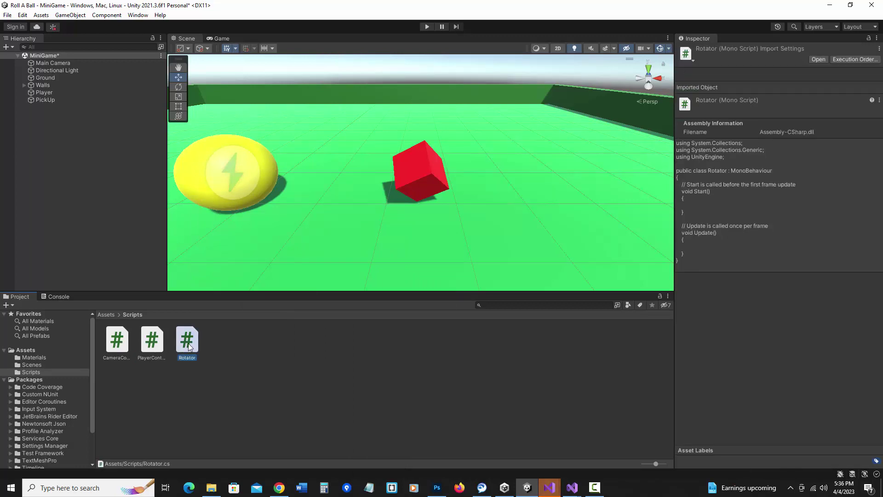
drag(189, 346, 46, 100)
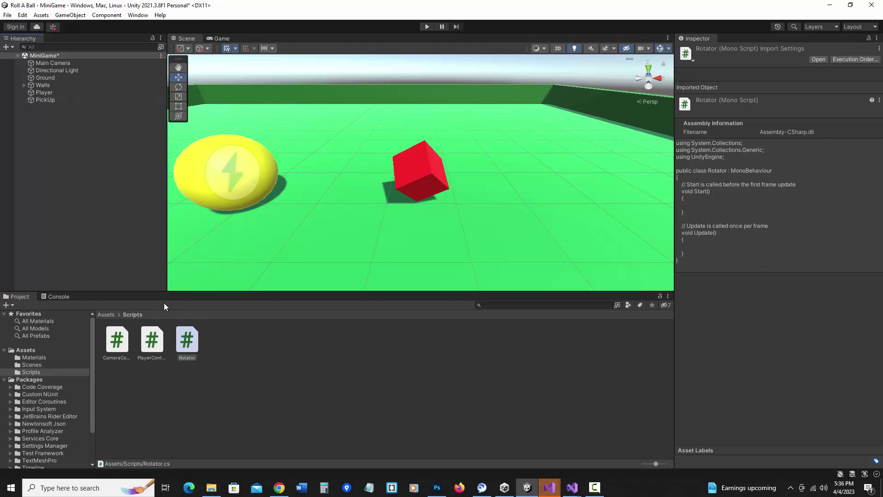
Step: Open the Rotator script and delete the Start method and its comment
double_click(190, 345)
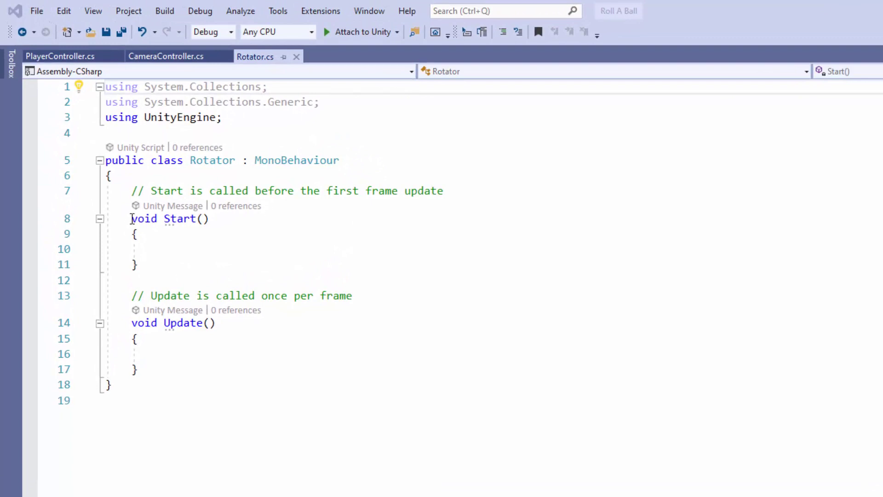
drag(132, 190, 166, 263)
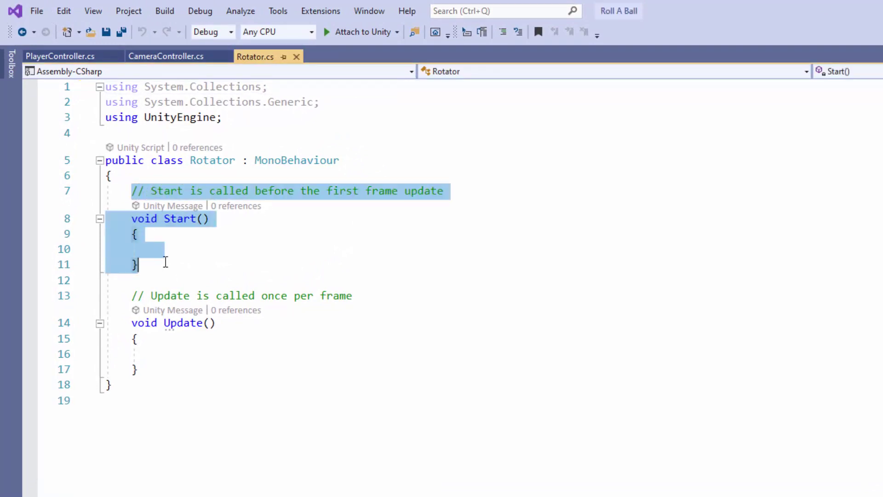
key(Delete)
key(BackSpace)
key(BackSpace)
key(BackSpace)
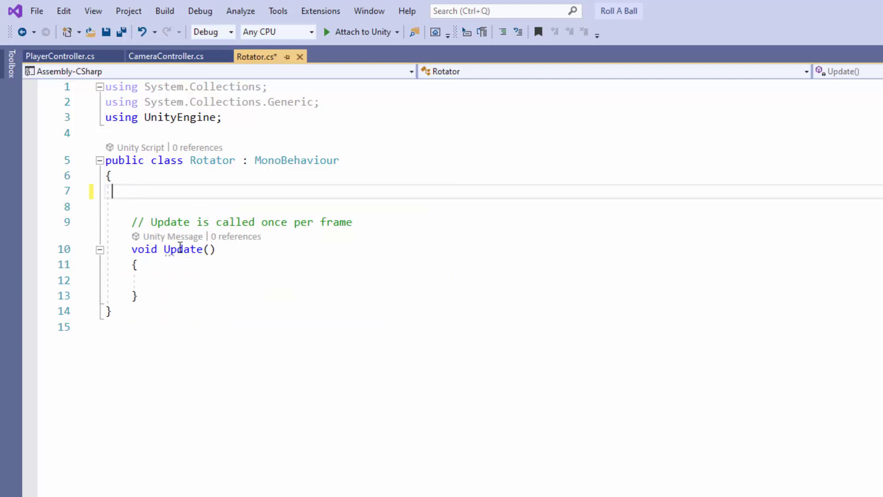
key(BackSpace)
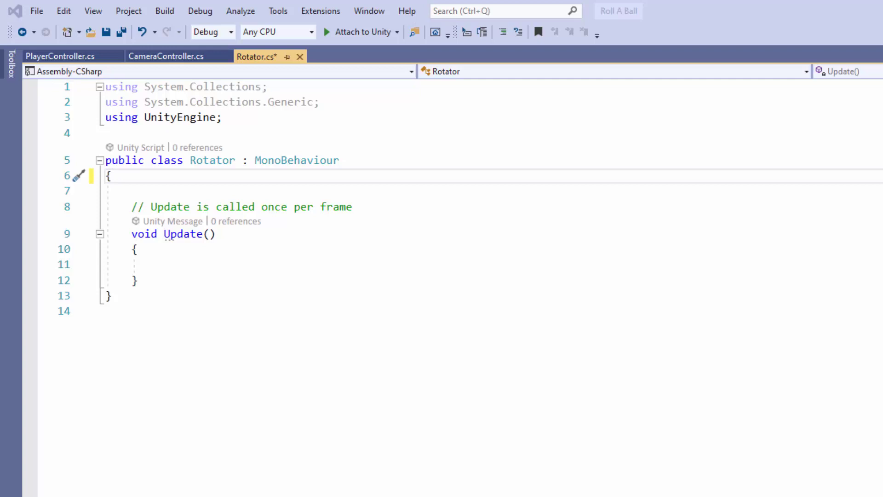
Step: Add transform.Rotate(new Vector3(15, 30, 45) * Time.deltaTime); to Update and save the script
click(290, 266)
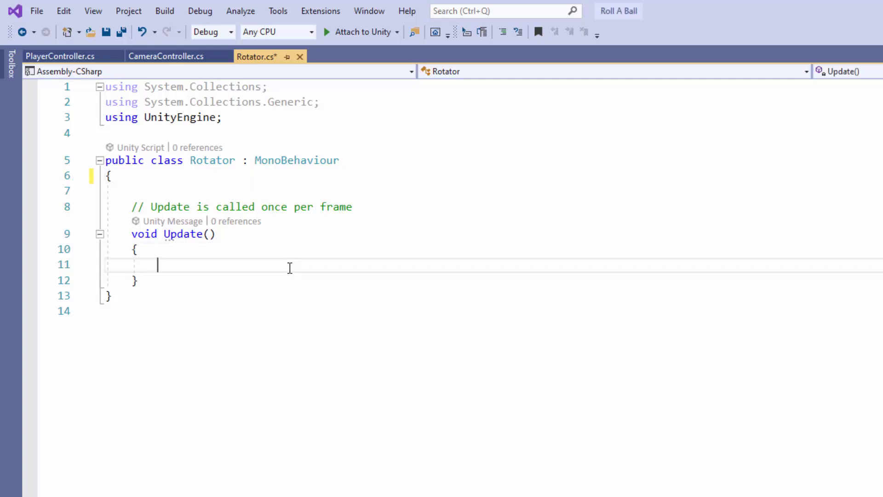
text(transform.Rotate(new Vector3(15, 30, 45) * Time.deltaTime);)
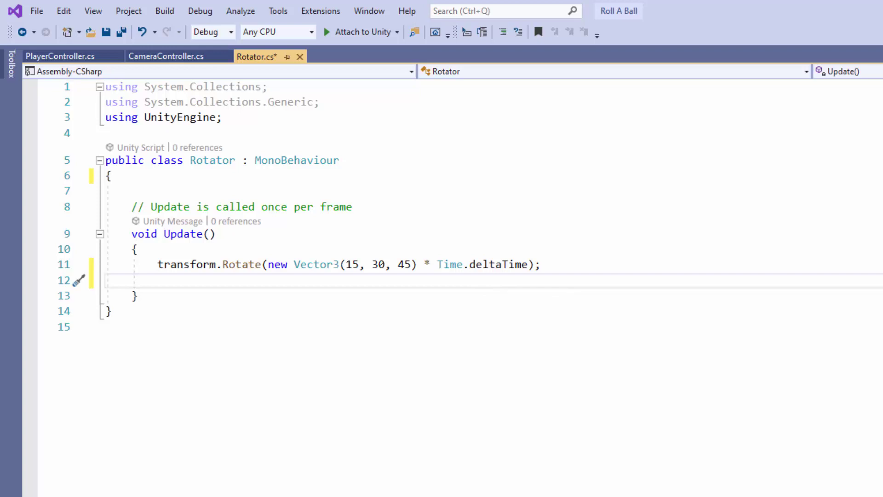
key(ctrl+s)
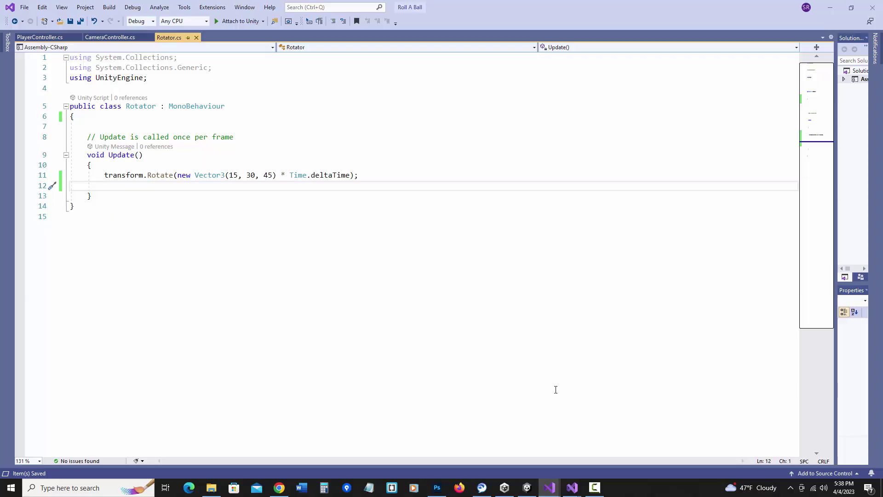
click(527, 488)
click(420, 28)
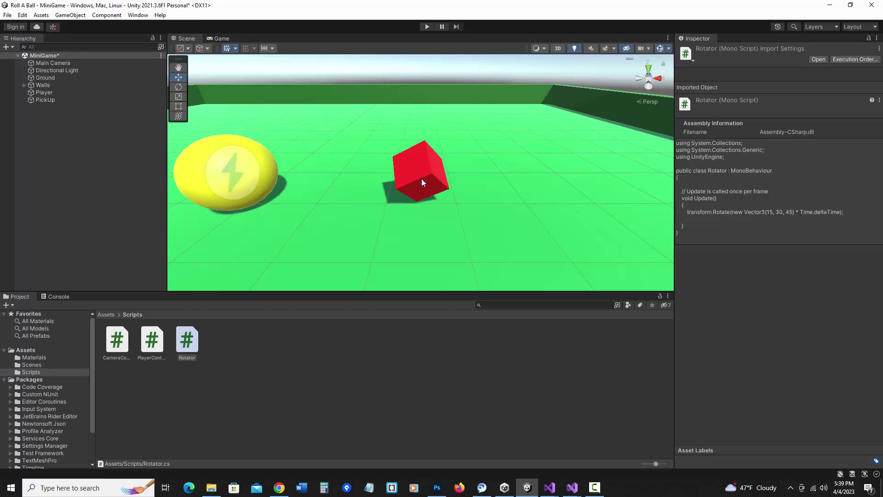
Step: Create a new folder named Prefabs under Assets
click(106, 314)
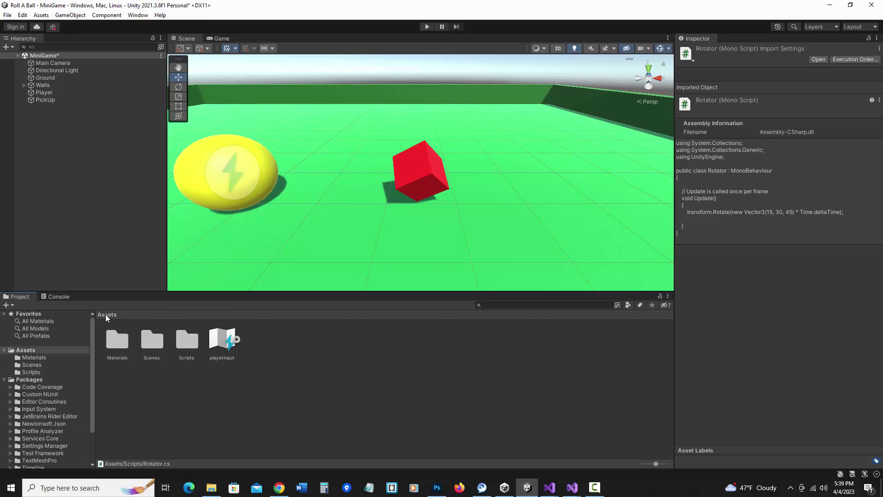
right_click(273, 340)
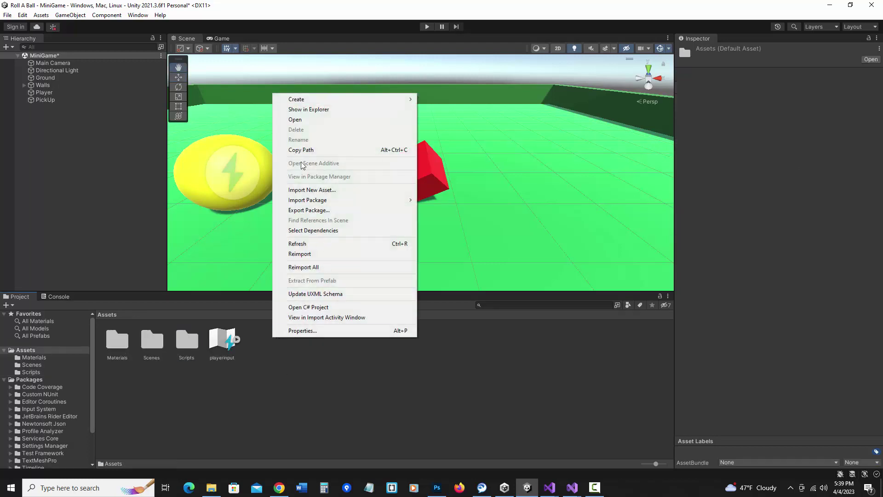
mouse_move(294, 100)
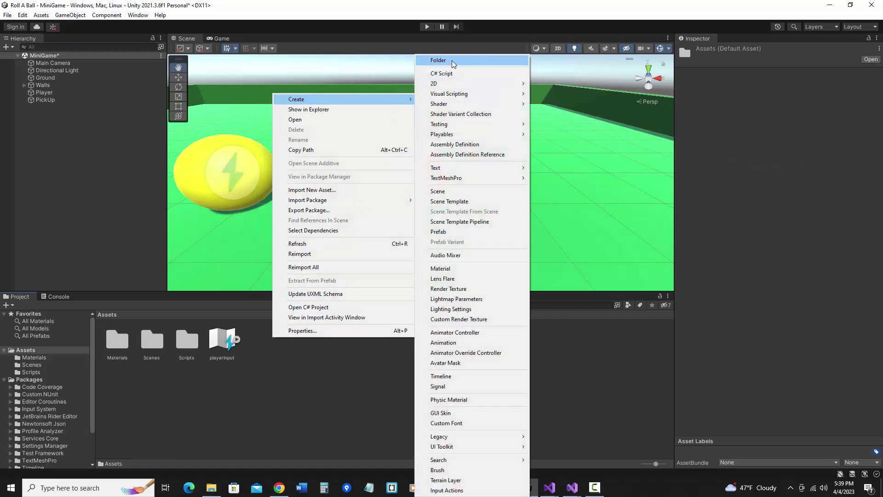
click(423, 61)
text(Pre)
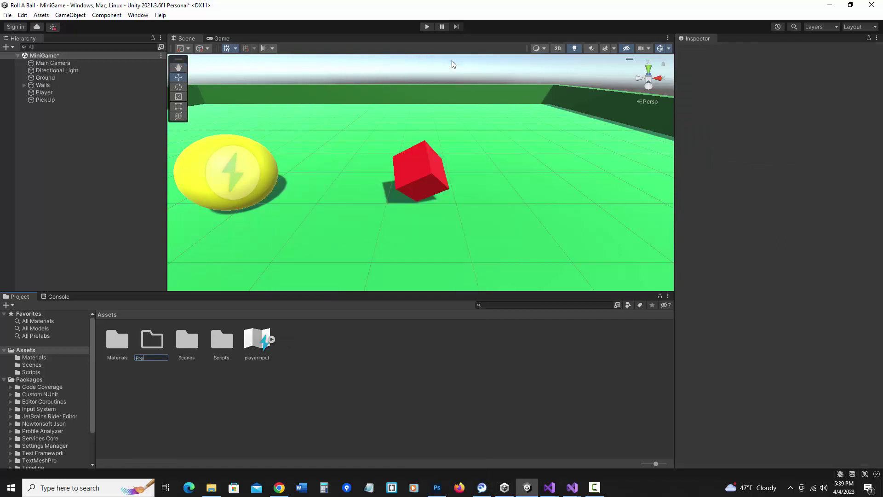
text(fabs)
key(Return)
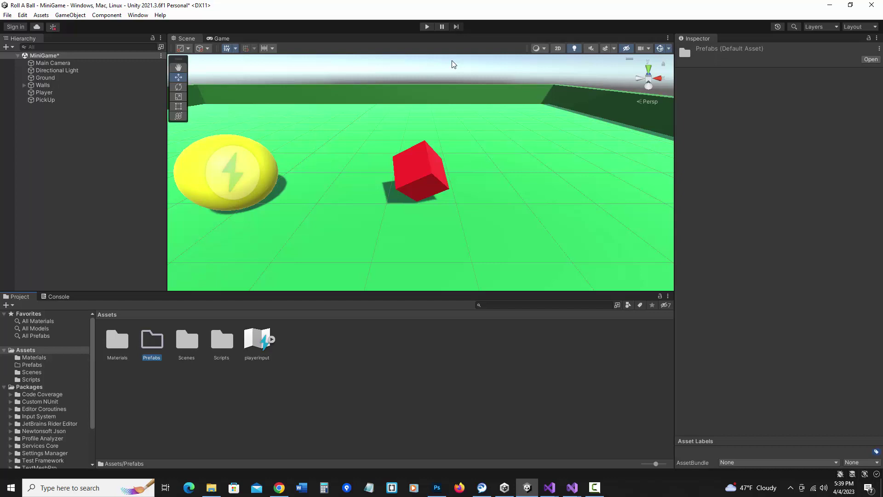
Step: Drag PickUp from the Hierarchy into the Prefabs folder to make it a prefab
double_click(156, 332)
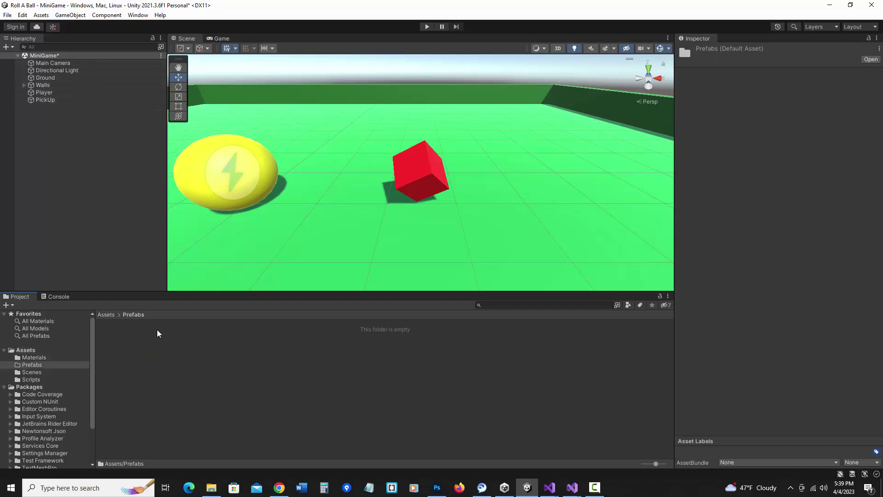
click(41, 99)
drag(42, 100, 176, 354)
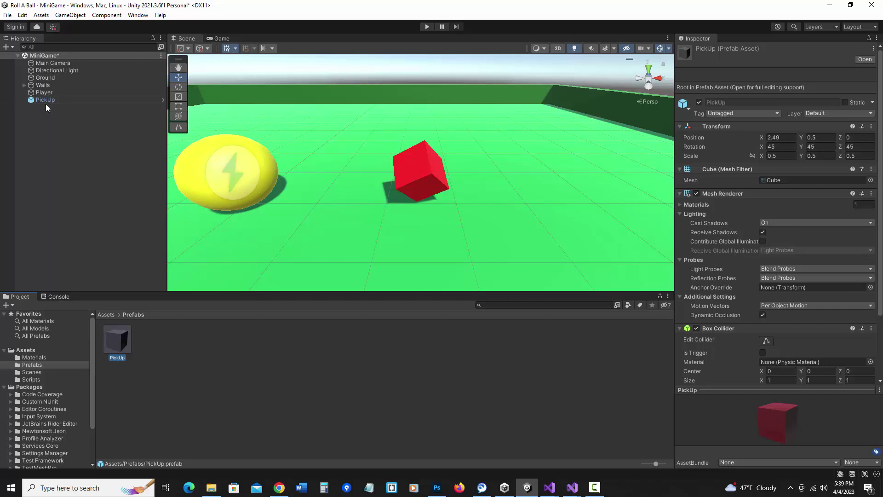
Step: Drag PickUp prefab copies into the scene, then delete PickUp (1) and PickUp (2)
drag(120, 339, 448, 236)
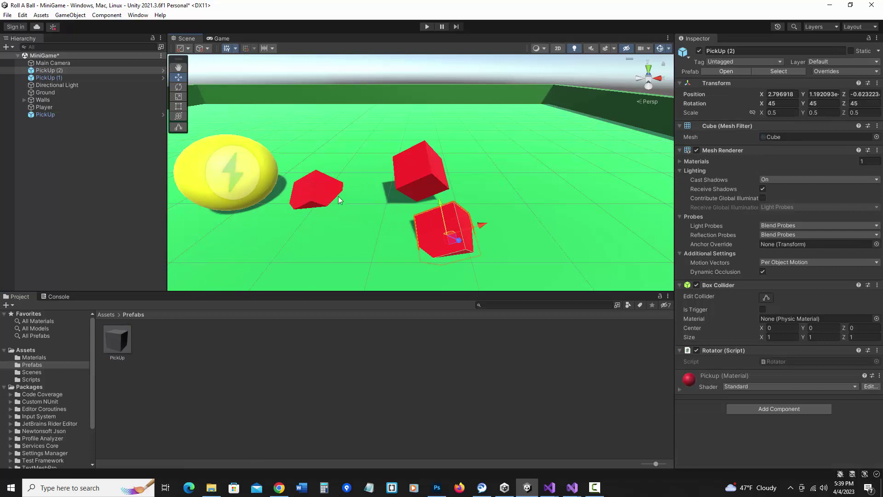
click(45, 77)
key(Delete)
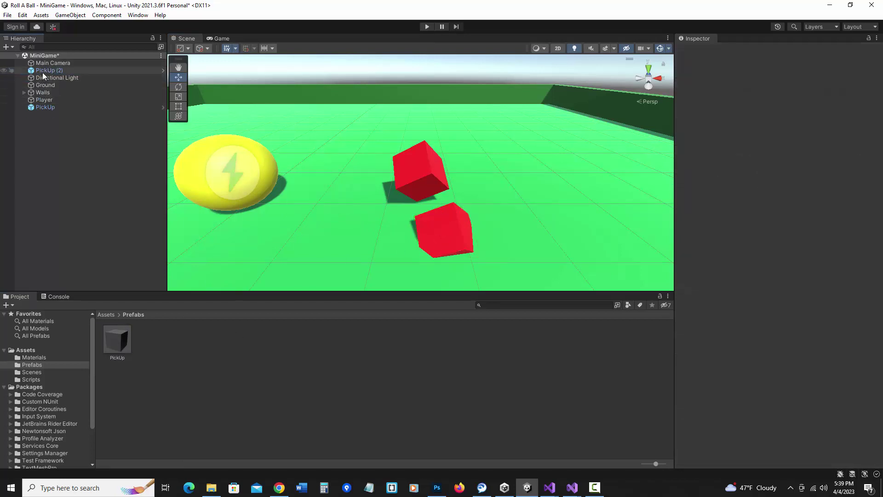
click(43, 71)
key(Delete)
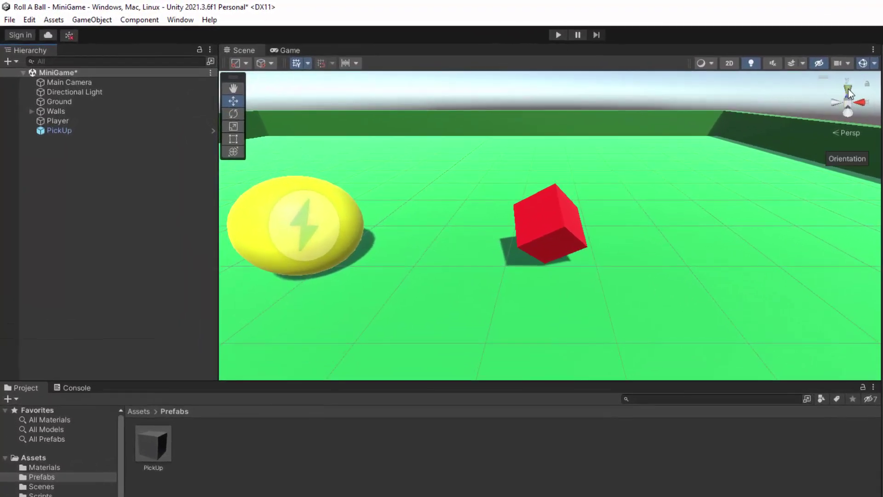
Step: Switch the Scene view to Top view and zoom out over the arena
click(848, 90)
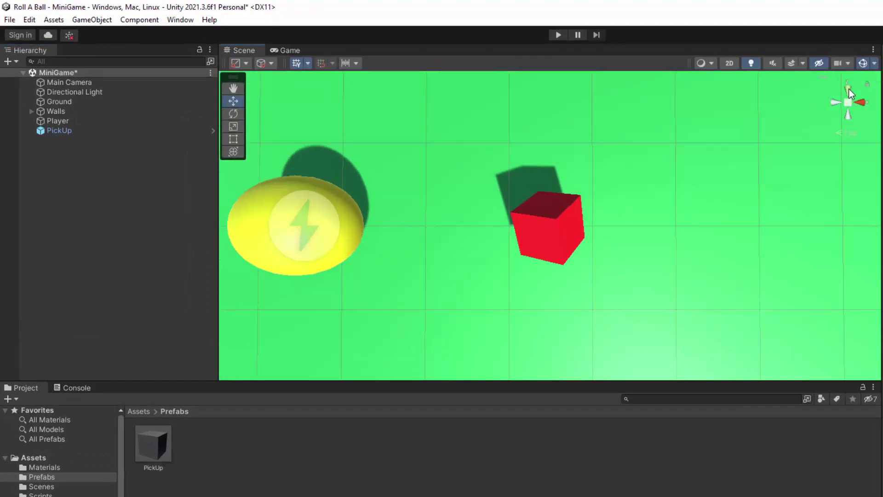
scroll(338, 187, down, 10)
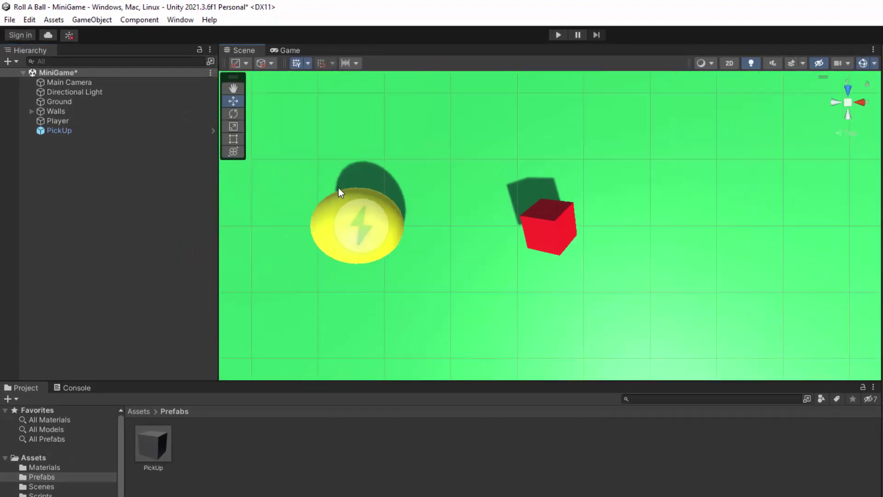
scroll(333, 188, down, 3)
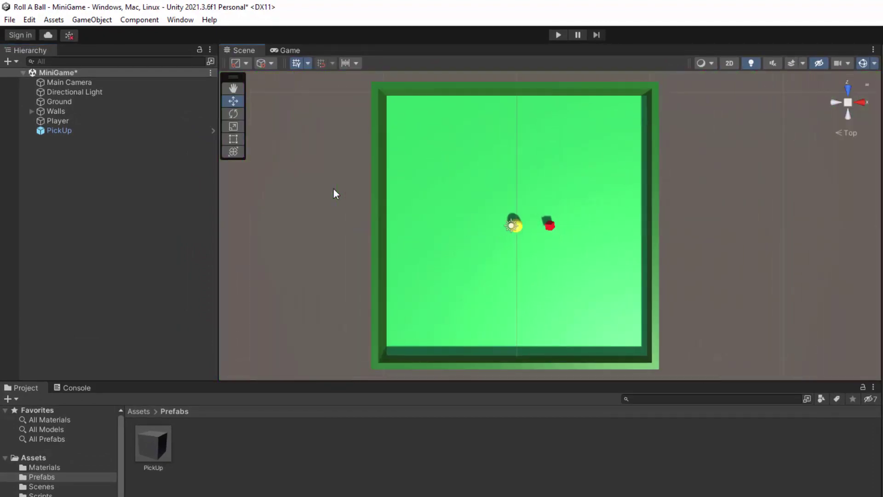
scroll(333, 189, up, 2)
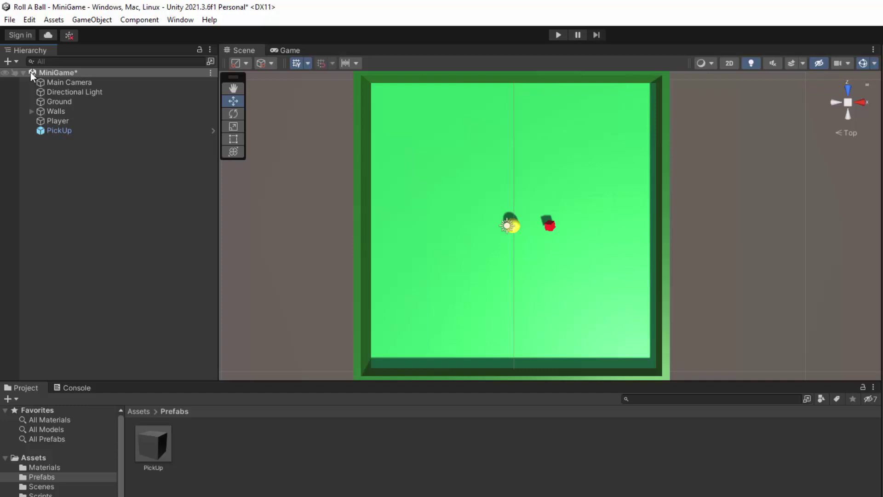
Step: Create an empty object named Pickups, reset its Transform, and nest PickUp under it
click(14, 61)
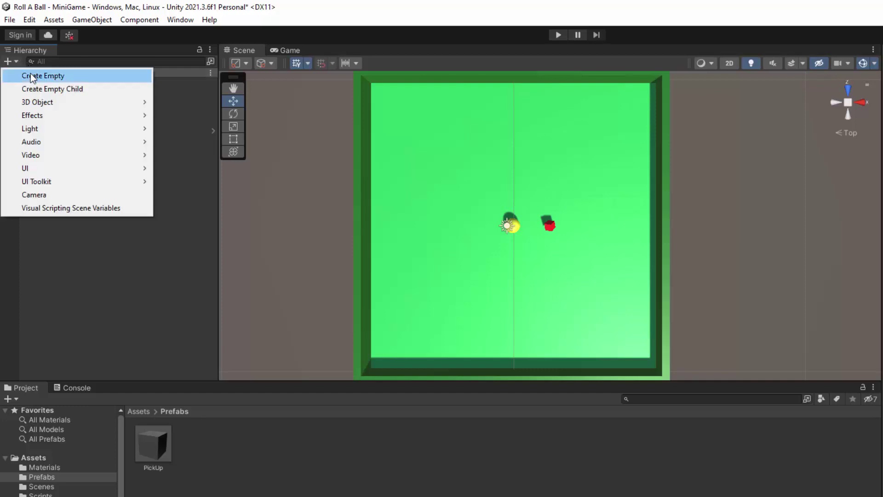
click(30, 74)
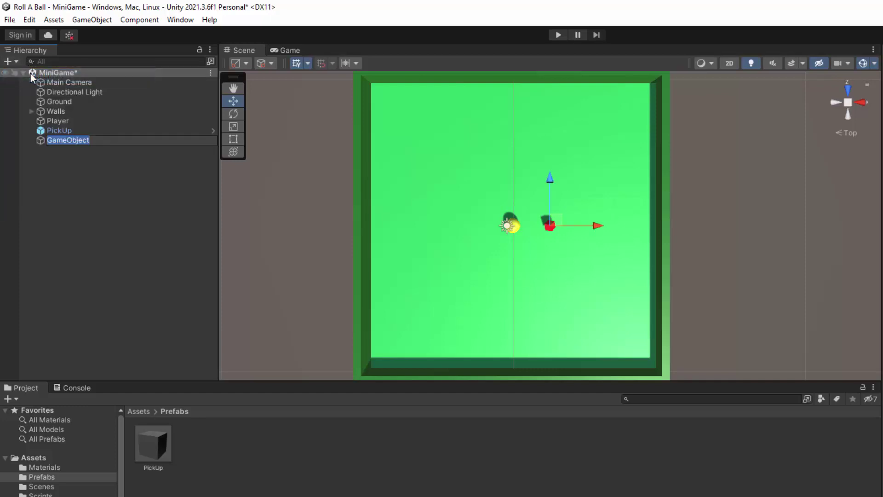
text(Pickups)
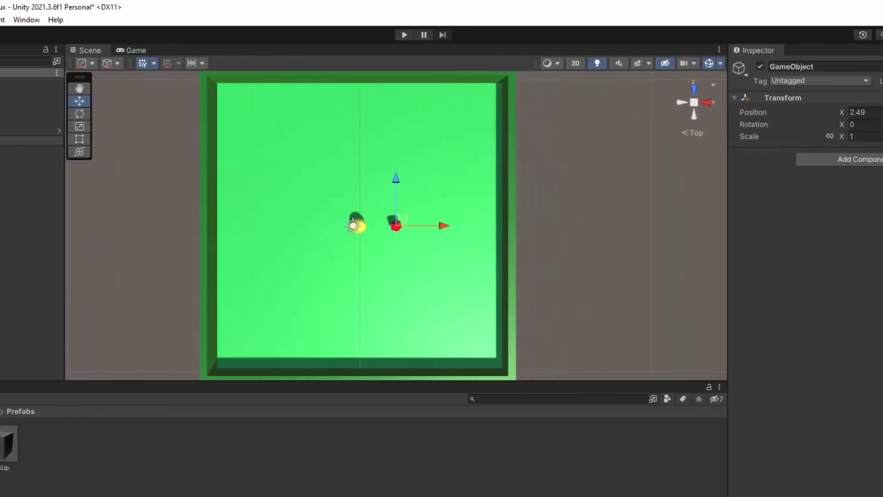
key(Return)
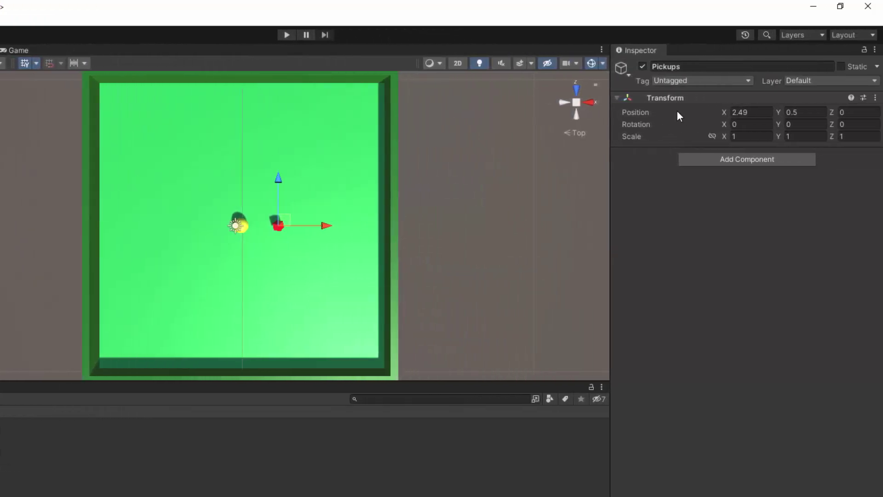
click(875, 98)
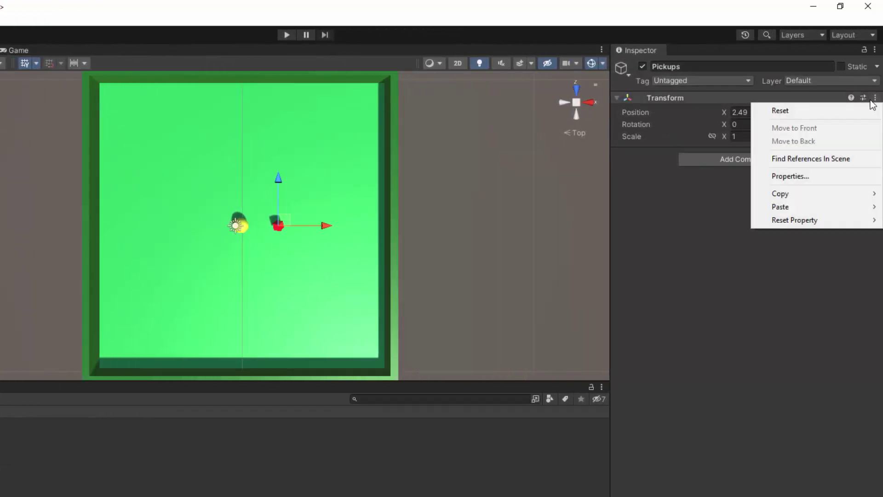
click(857, 111)
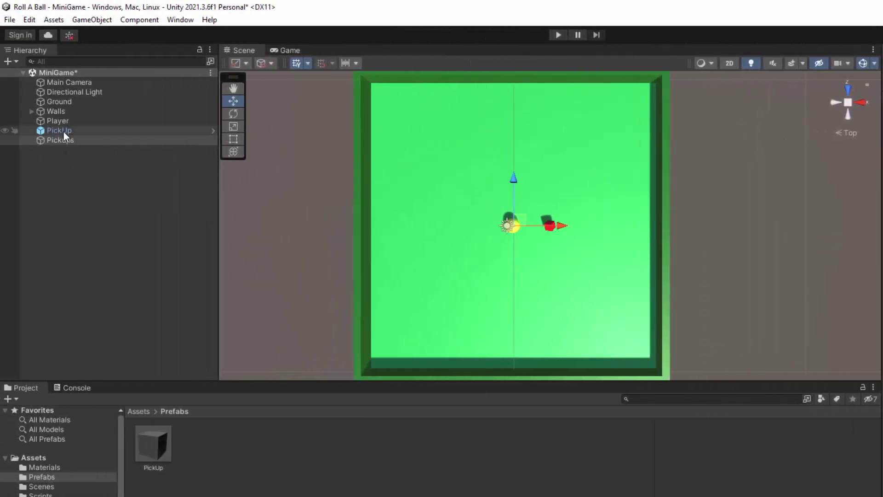
drag(56, 130, 59, 140)
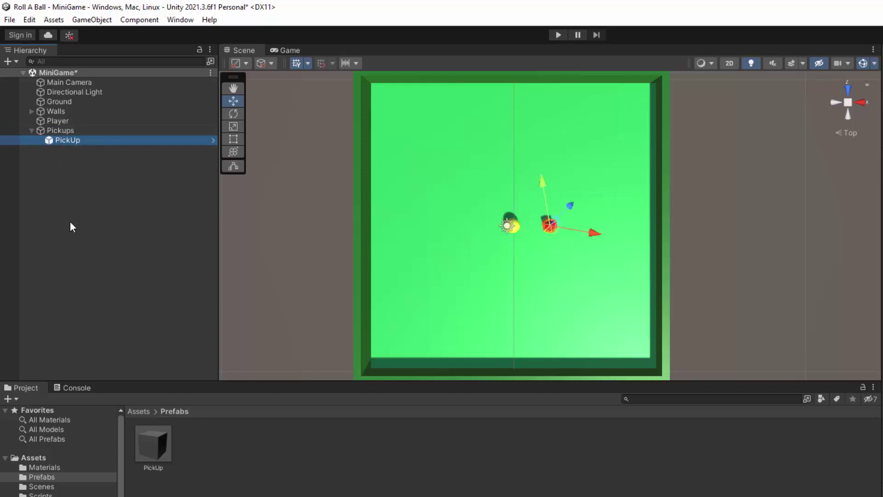
Step: Drag PickUp across the floor right of the ball, undoing an accidental vertical move
click(64, 140)
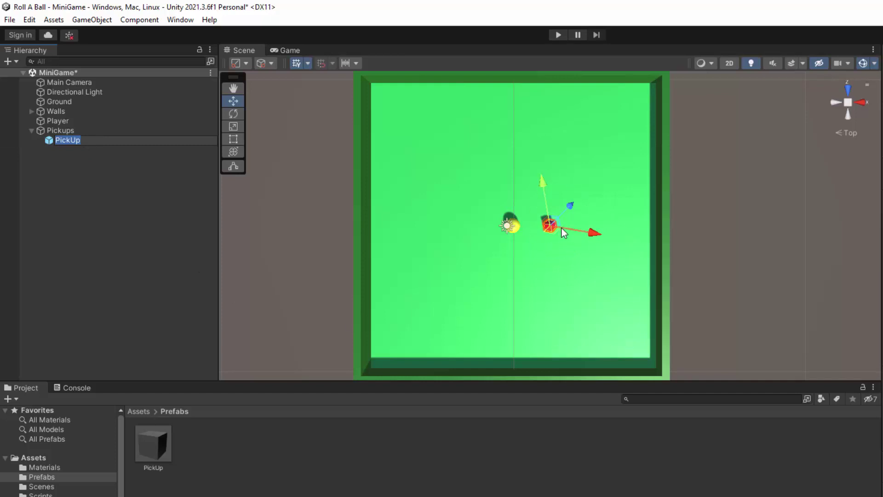
mouse_move(596, 237)
mouse_down()
mouse_move(538, 225)
mouse_move(612, 239)
mouse_up()
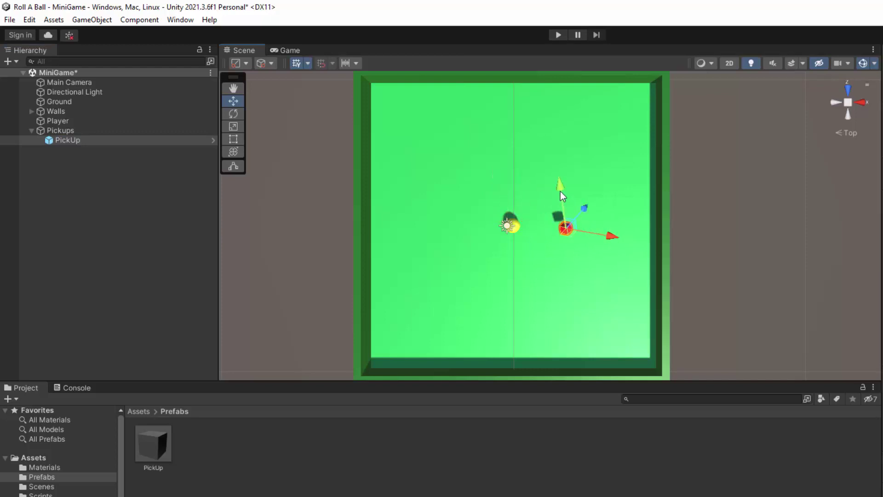
mouse_move(560, 191)
mouse_down()
mouse_move(562, 144)
mouse_move(568, 192)
mouse_move(562, 167)
mouse_move(560, 183)
mouse_up()
key(ctrl+z)
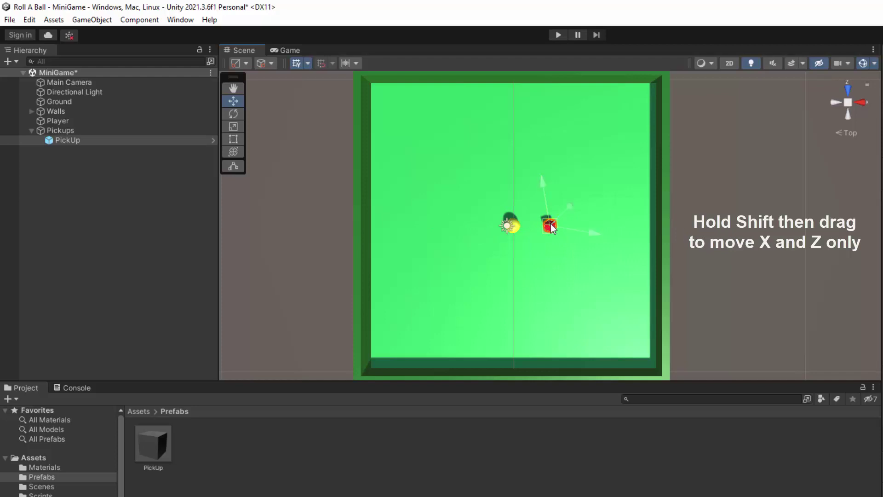
shift+drag(551, 228, 610, 224)
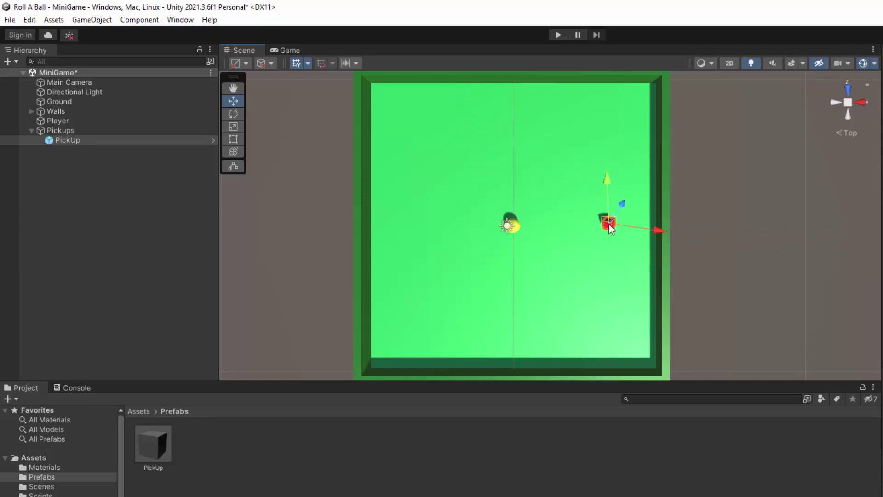
Step: Duplicate PickUp into copies (1), (2) and (3), placing each further around the ring
right_click(68, 141)
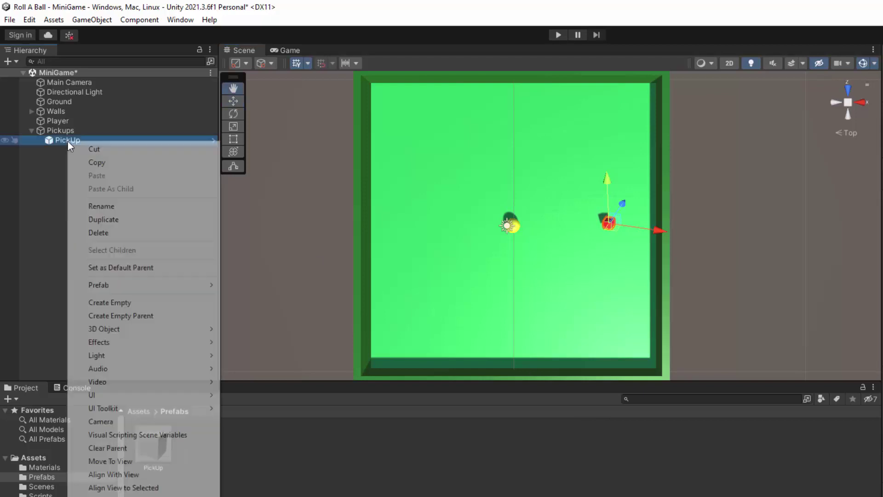
click(117, 216)
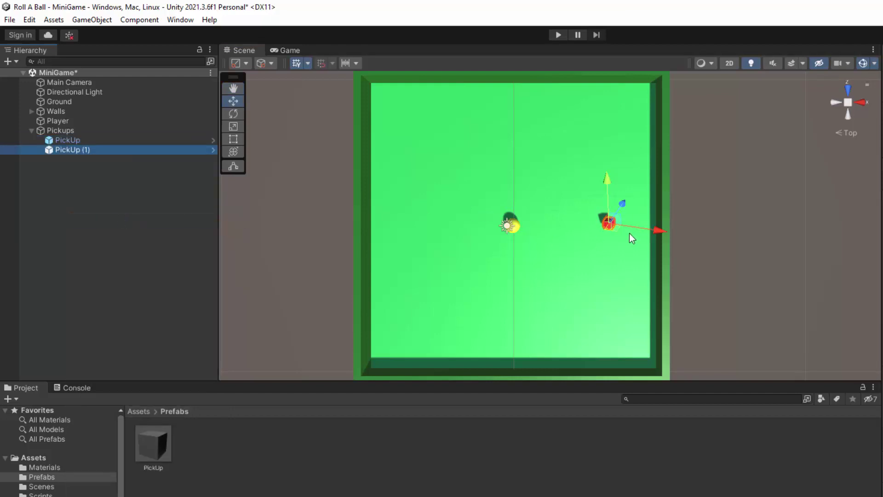
drag(614, 221, 605, 180)
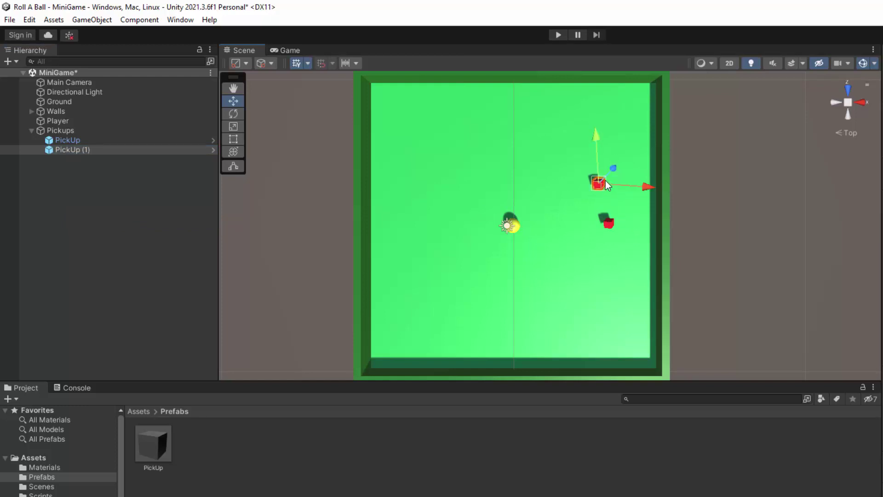
click(64, 152)
right_click(63, 152)
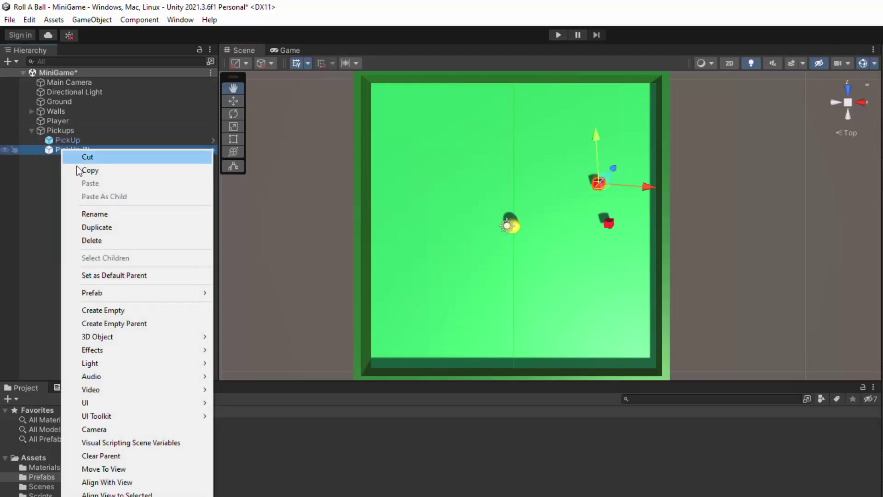
click(90, 230)
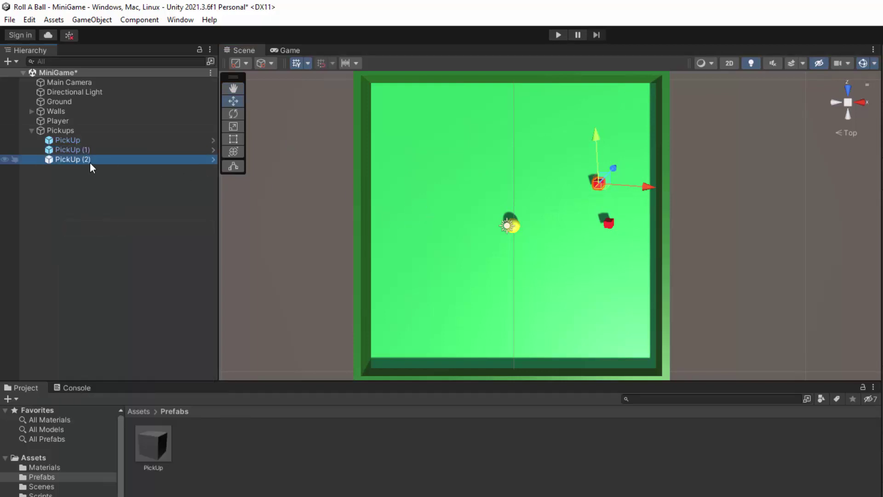
drag(603, 185, 576, 154)
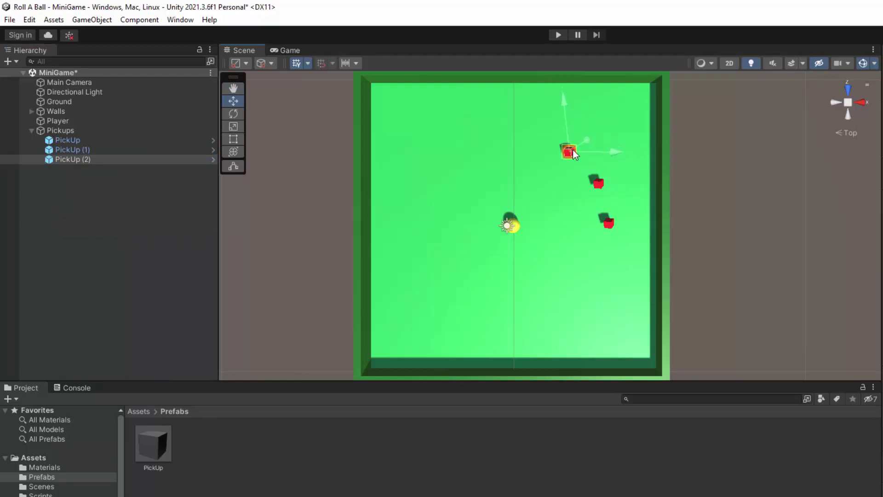
right_click(59, 161)
click(98, 235)
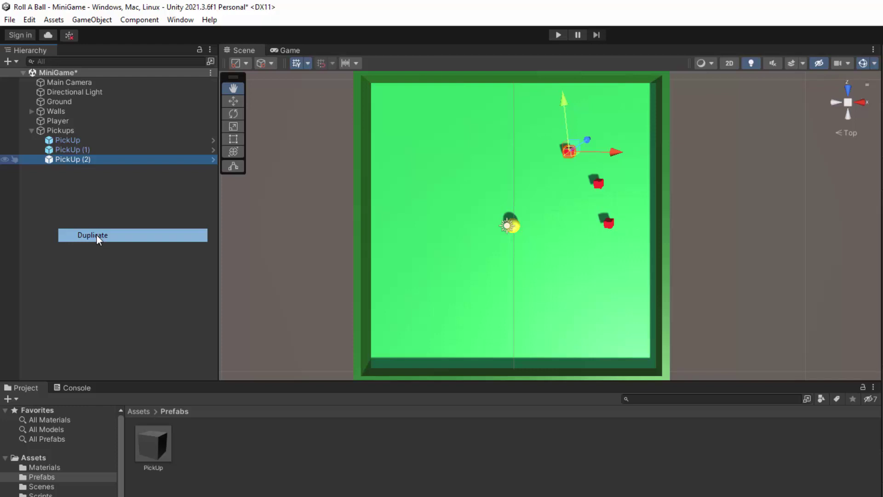
drag(563, 150, 505, 137)
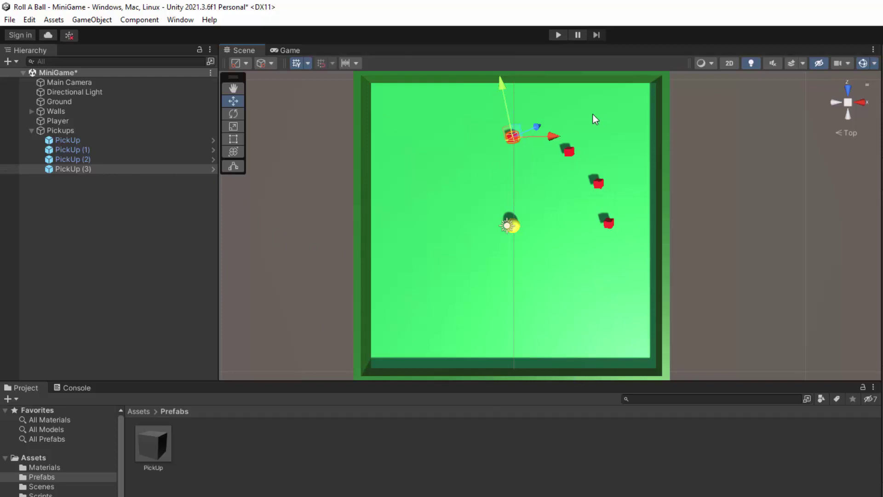
mouse_move(4, 156)
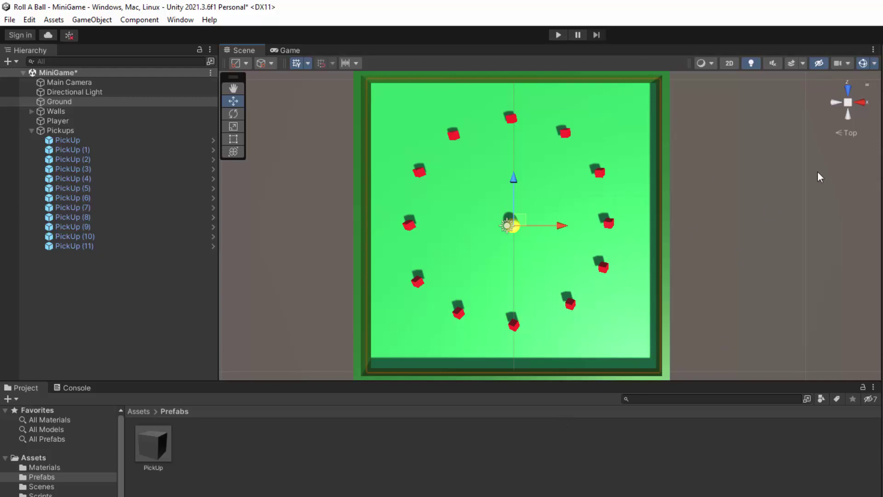
Step: Switch the scene view to perspective, then play-test the twelve spinning pickups and stop play mode
click(848, 102)
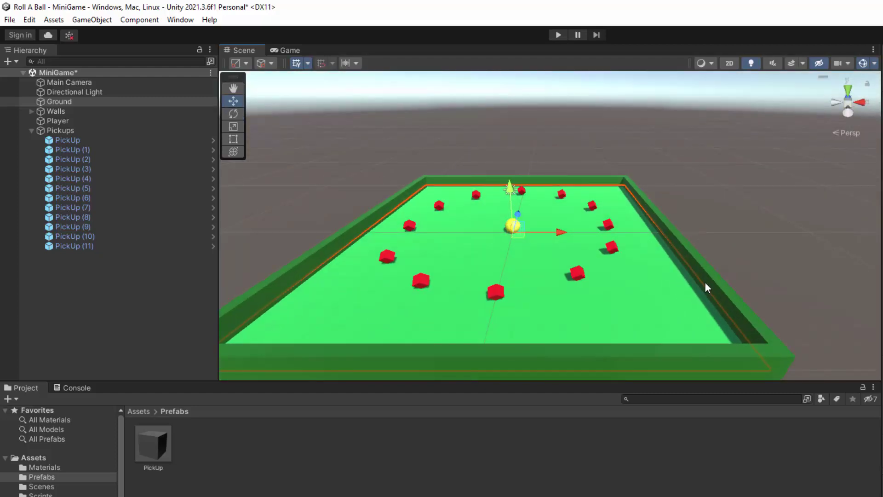
click(558, 35)
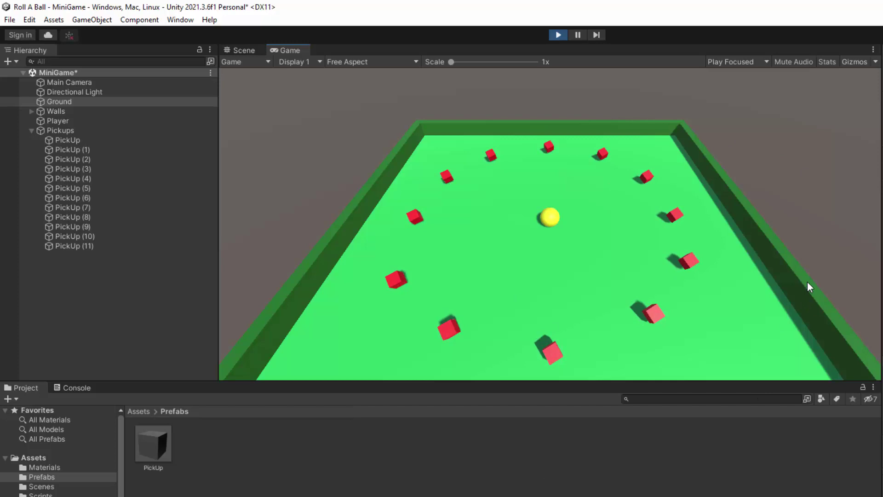
click(558, 35)
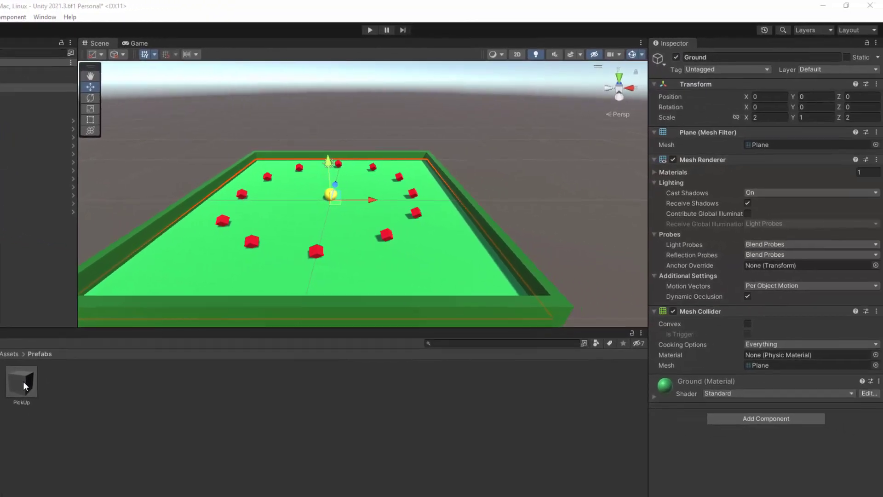
Step: From the PickUp prefab's tag list, create a new tag named 'PickUp' in Tags & Layers
click(23, 382)
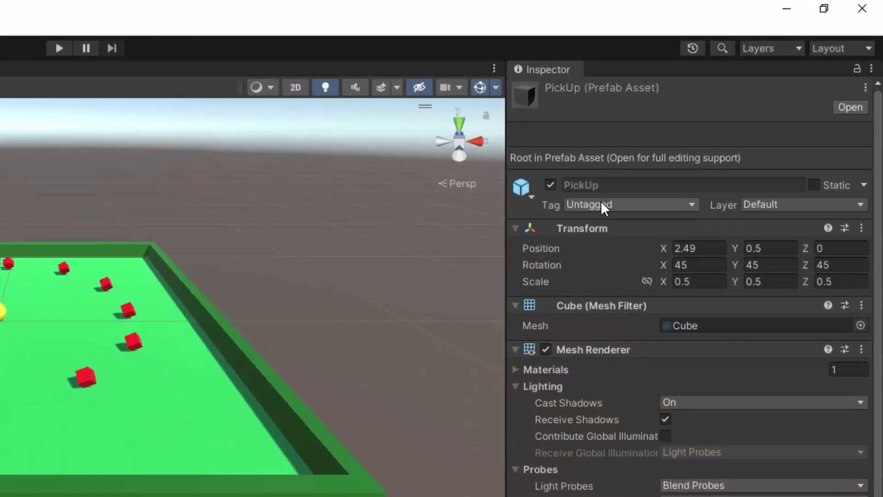
click(692, 205)
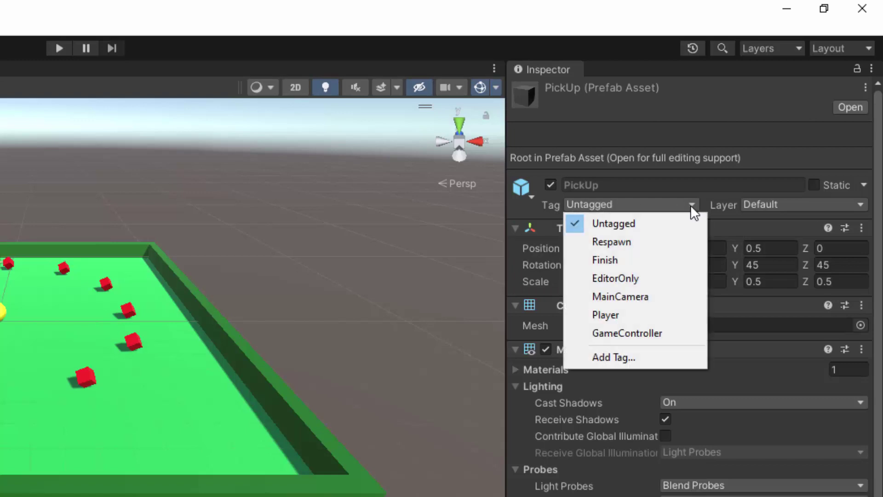
click(625, 358)
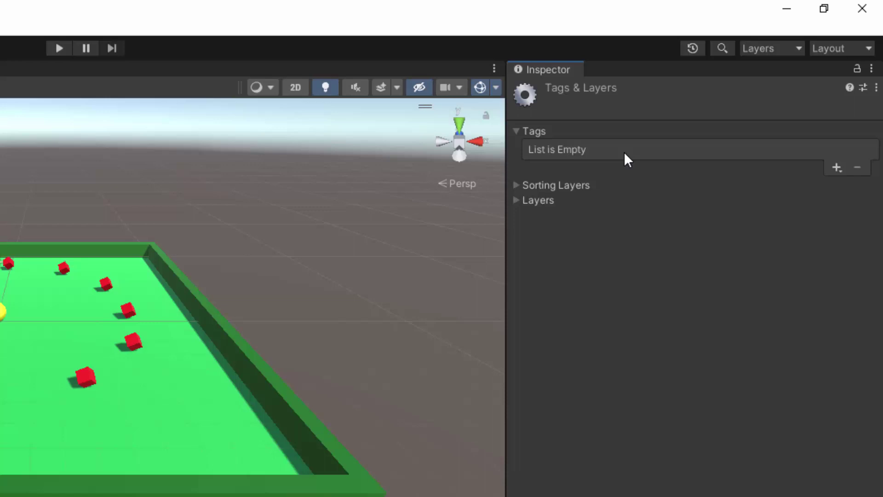
click(836, 168)
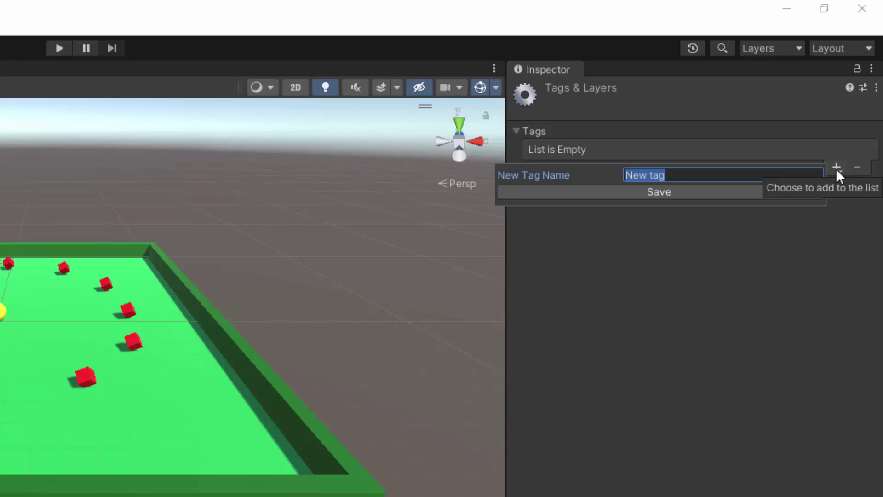
text(Pick)
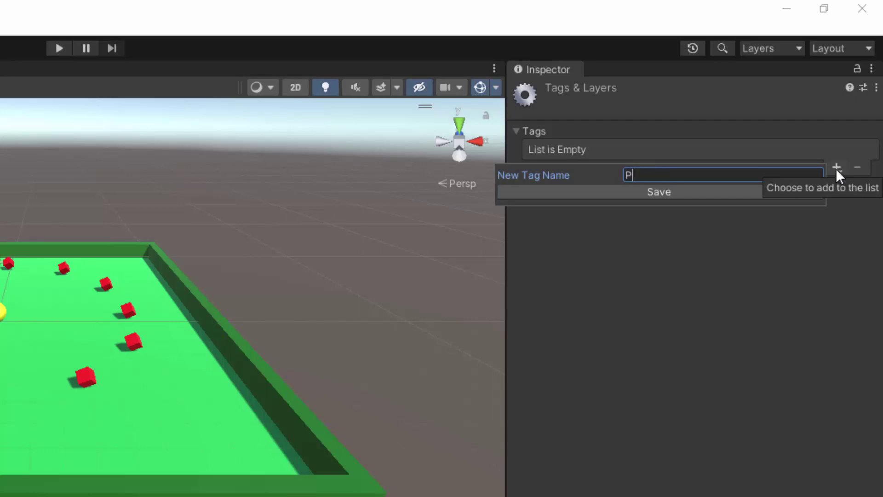
text(Up)
key(Return)
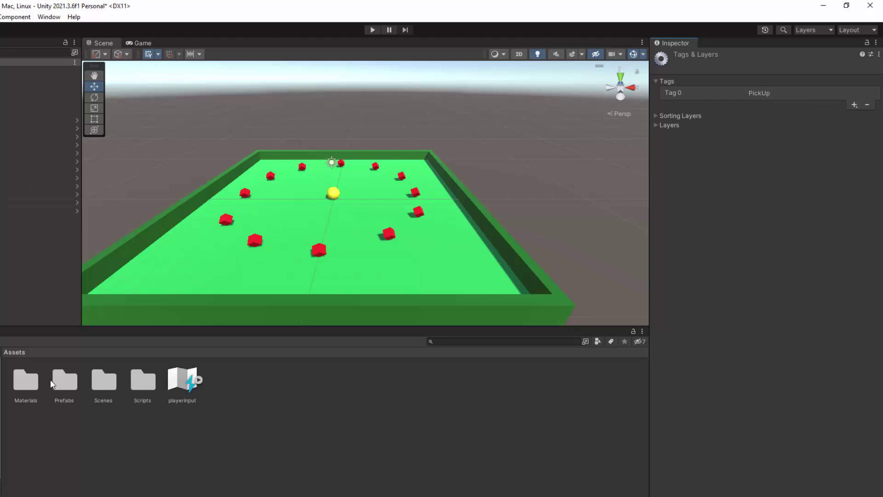
Step: In the Prefabs folder, set the PickUp prefab's Tag to PickUp
double_click(65, 380)
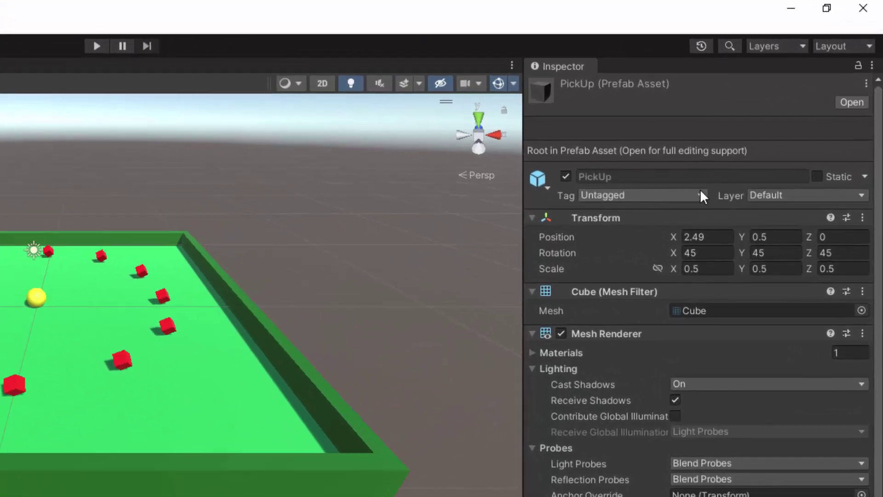
click(765, 127)
click(623, 336)
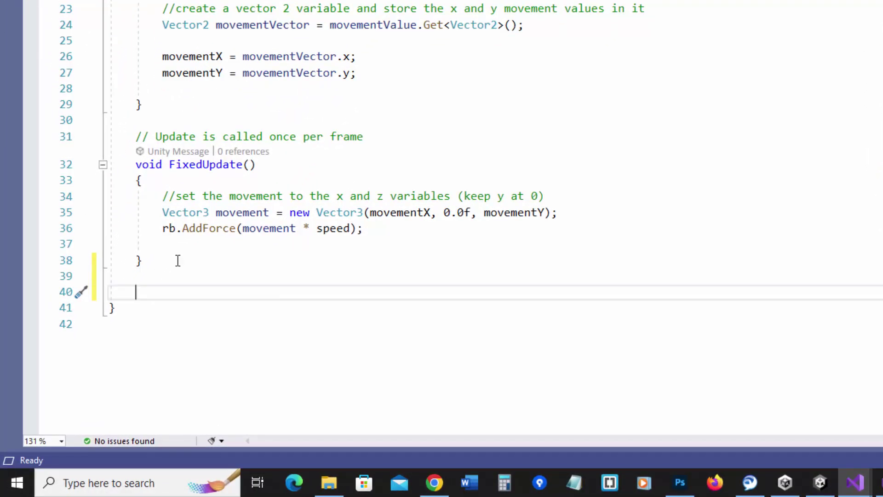
Step: Insert an OnTriggerEnter(Collider other) method stub into the player script
text(void OnTrig)
key(Tab)
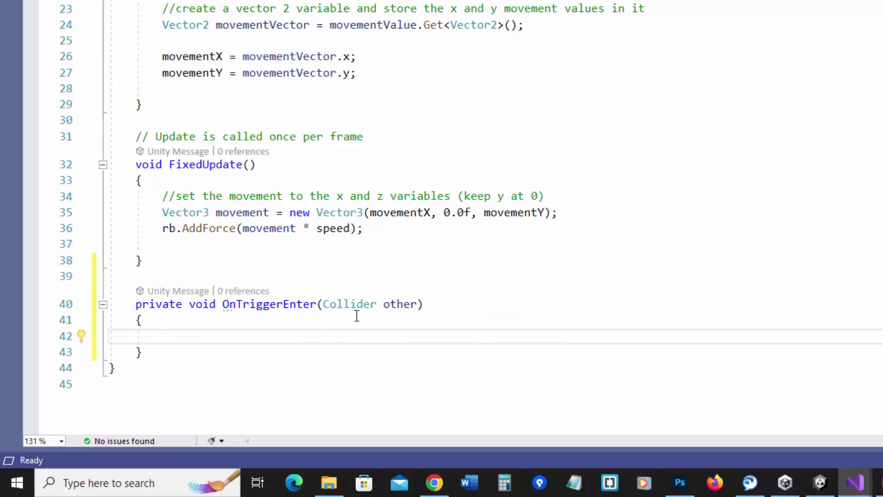
click(384, 305)
drag(384, 305, 417, 304)
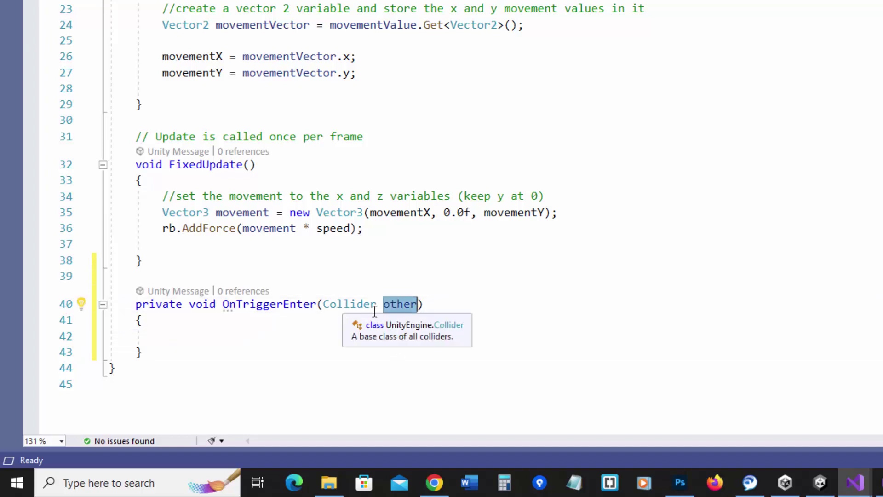
Step: Add a CompareTag("PickUp") check calling other.gameObject.SetActive(false), and save the script
click(271, 332)
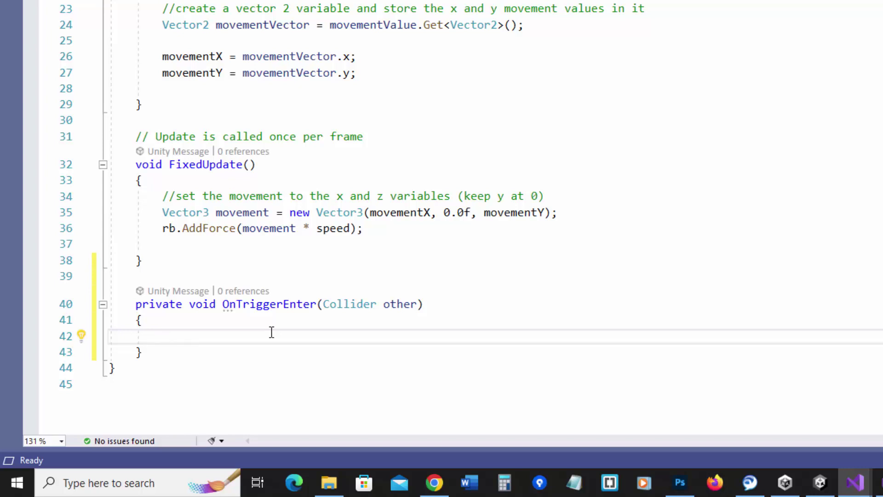
text(if (other.gameObject.CompareTag("PickUp")) {  })
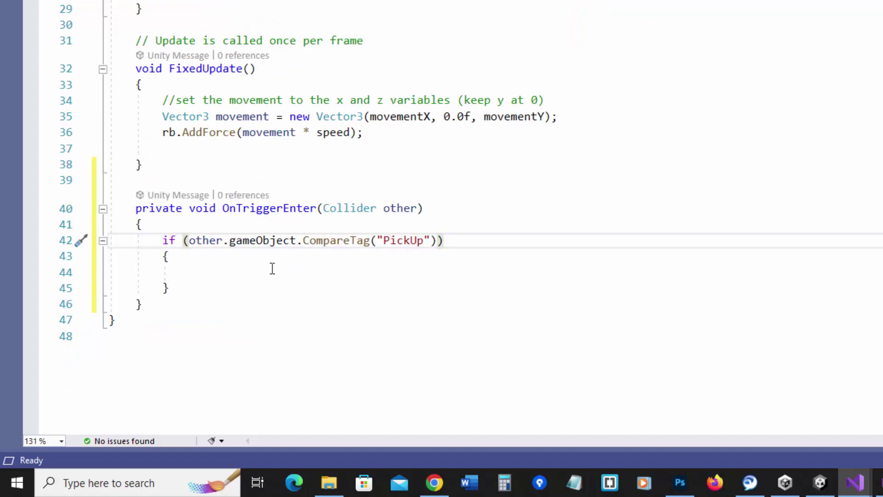
click(221, 272)
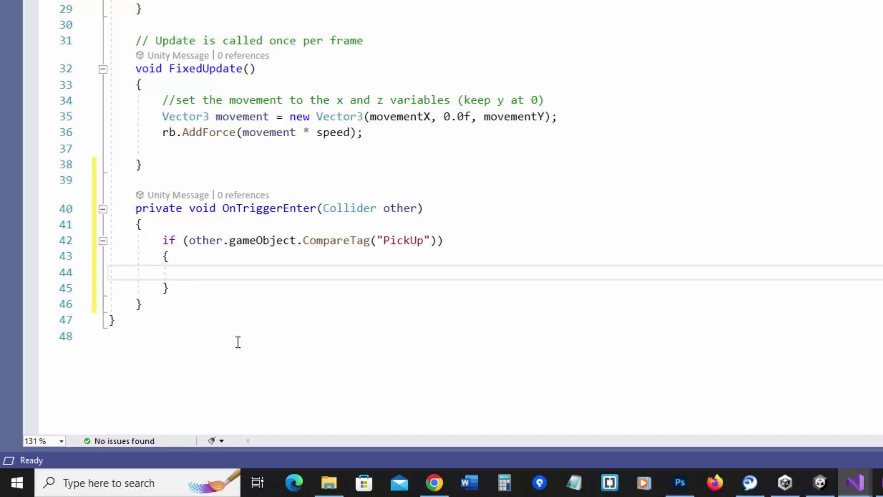
text(other.gameObject.SetActive(false);)
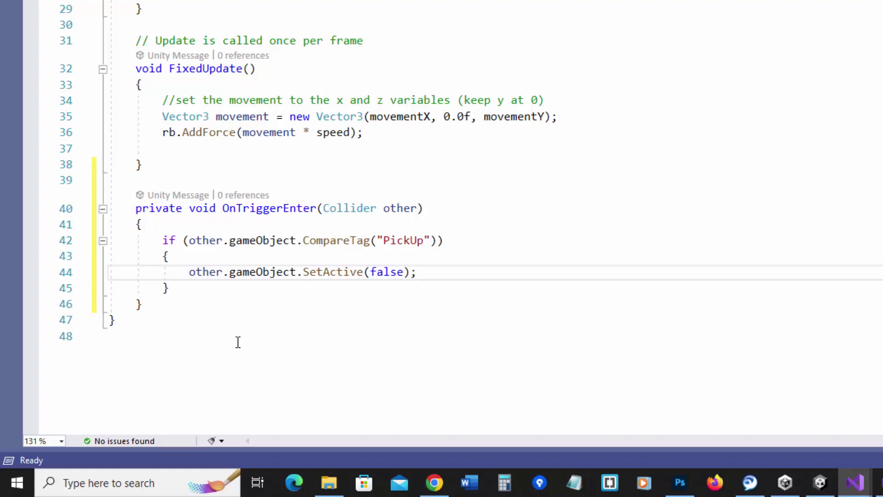
click(503, 286)
key(ctrl+s)
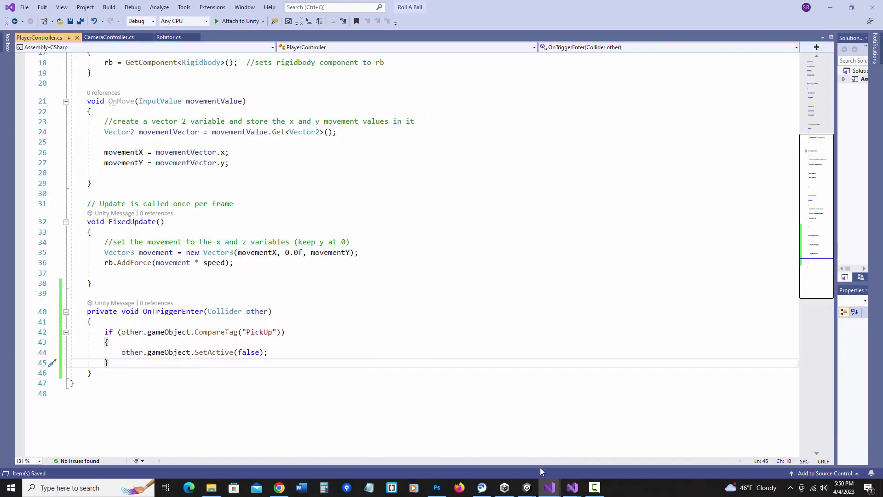
click(527, 487)
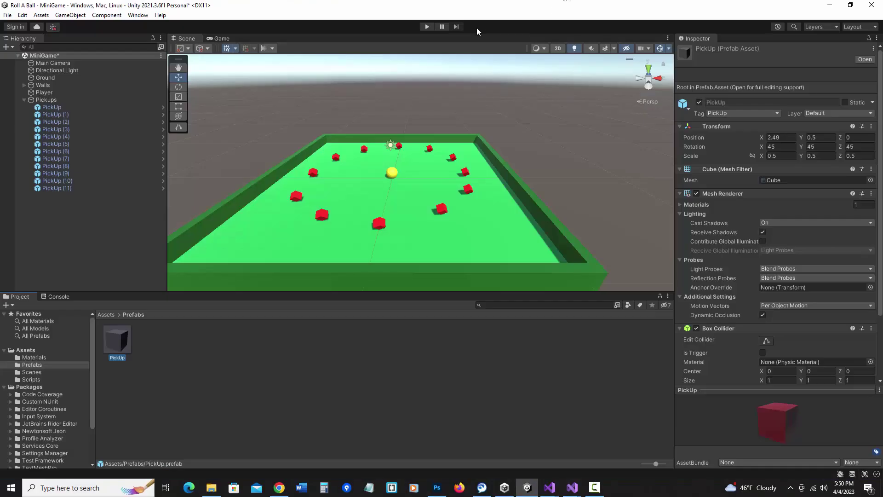
click(426, 26)
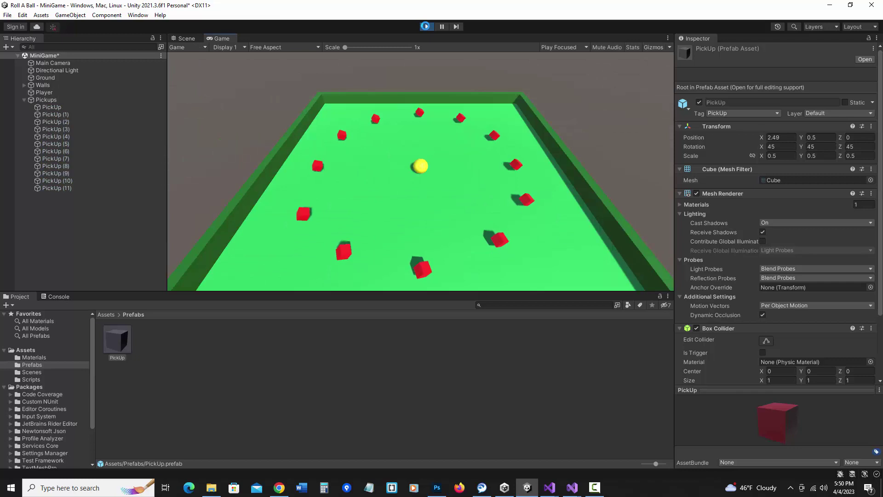
key(Right)
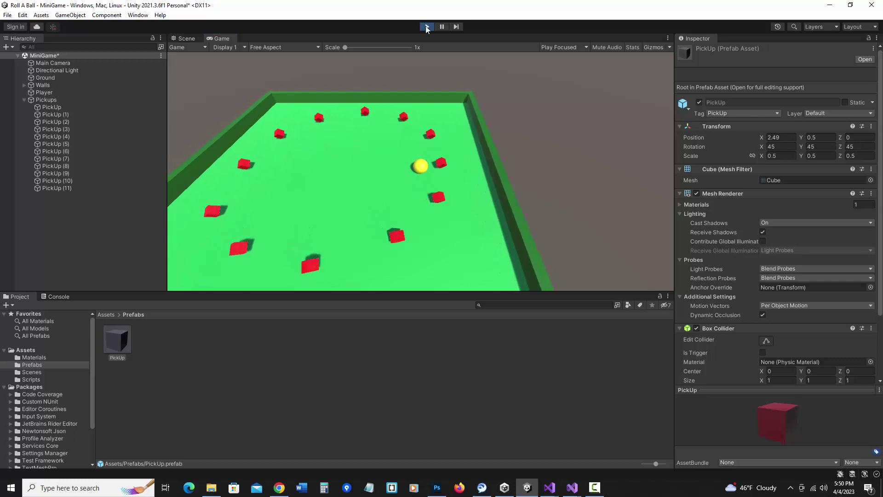
click(426, 26)
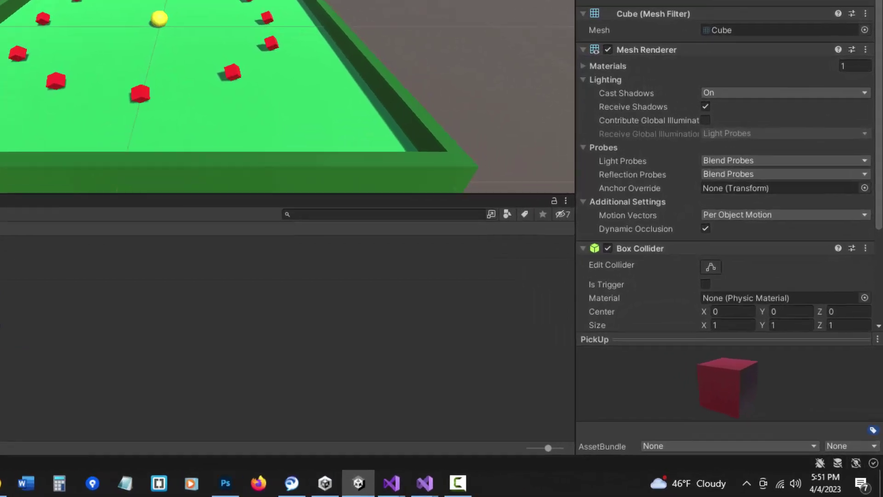
Step: Enable Is Trigger on the PickUp prefab's Box Collider
scroll(671, 19, down, 3)
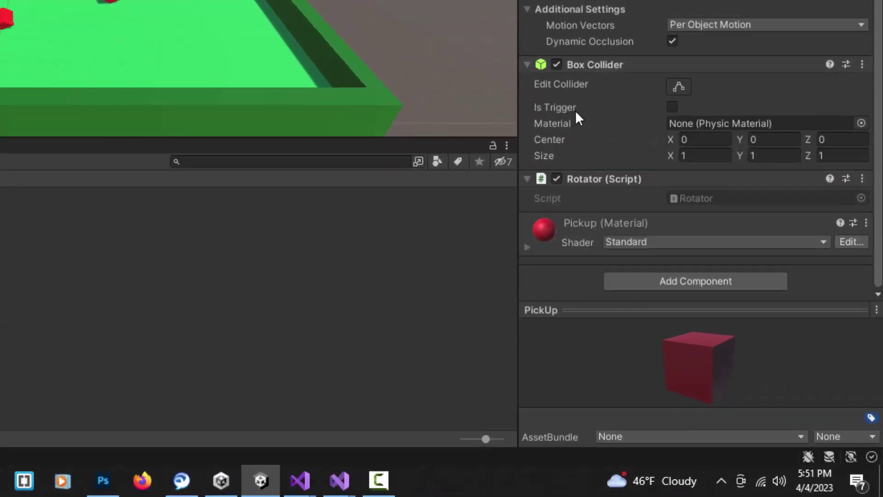
click(672, 108)
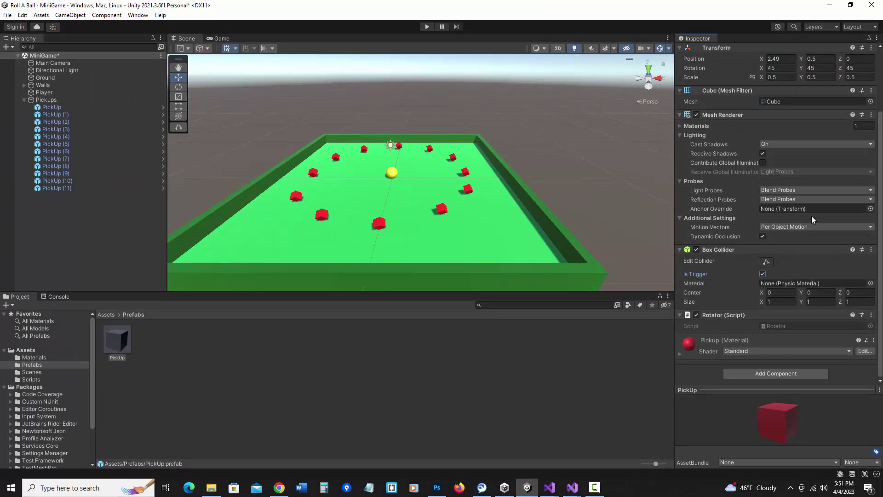
click(427, 26)
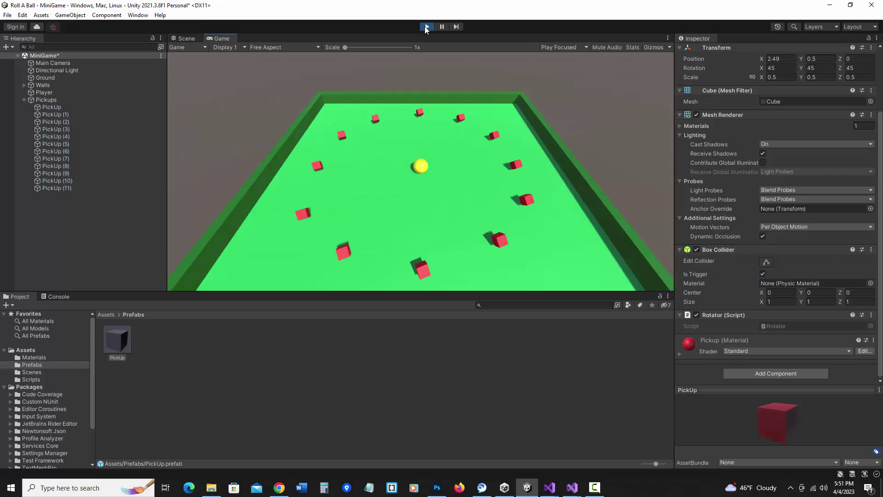
key(Right)
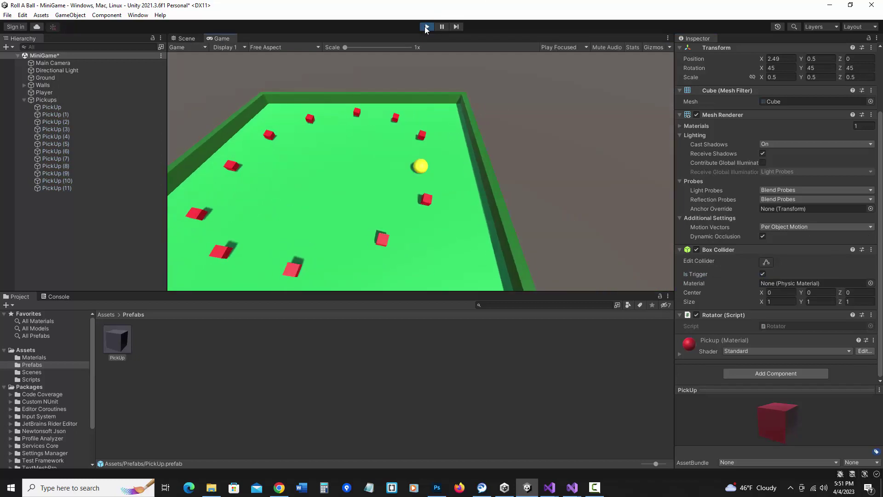
key(Up)
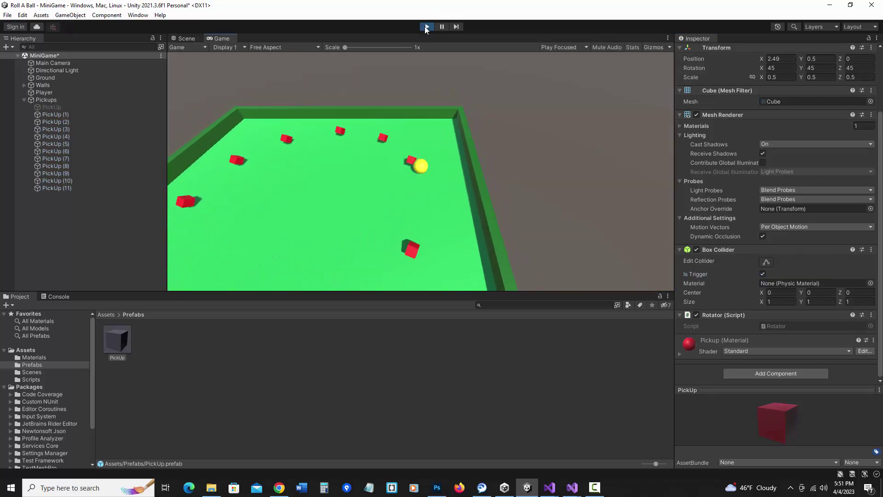
key(Left)
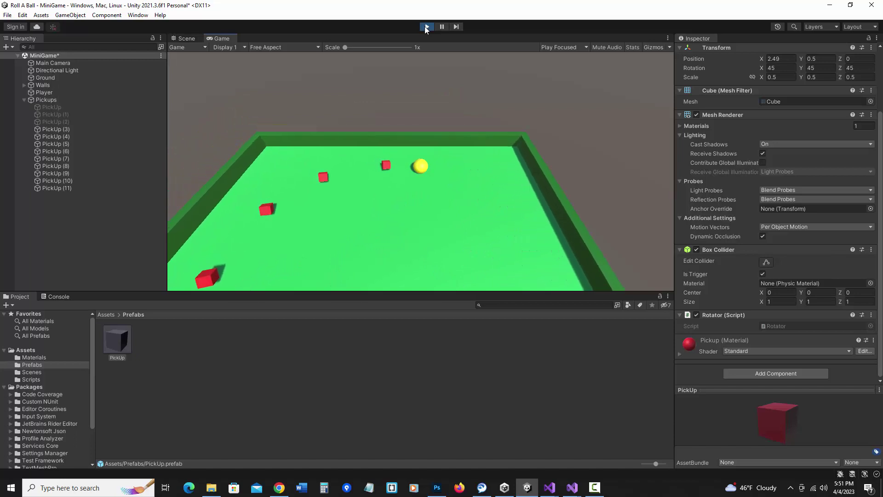
key(Down)
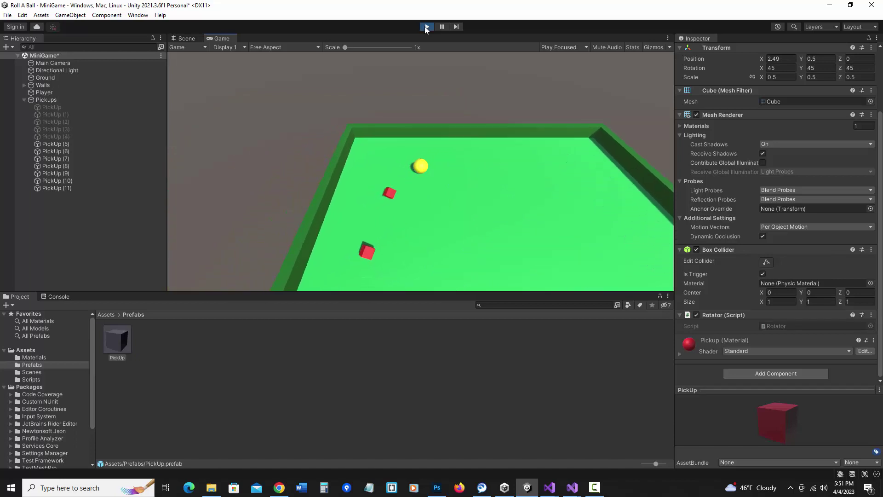
key(Right)
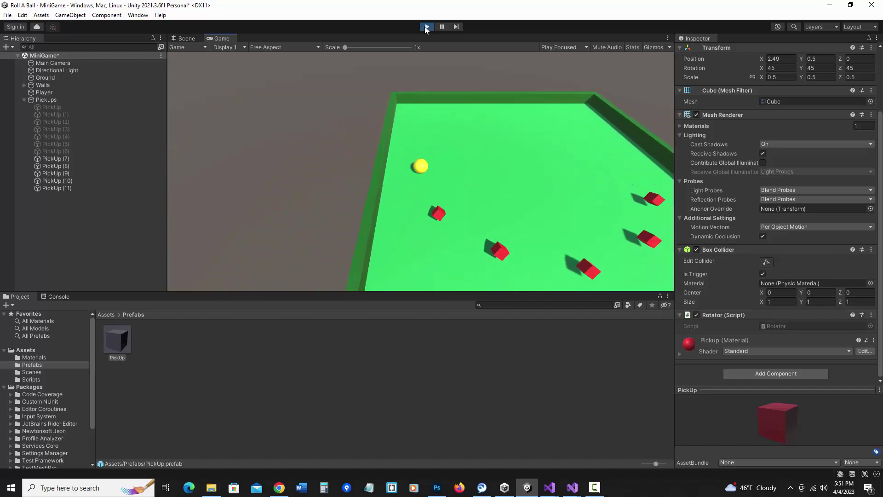
key(Right)
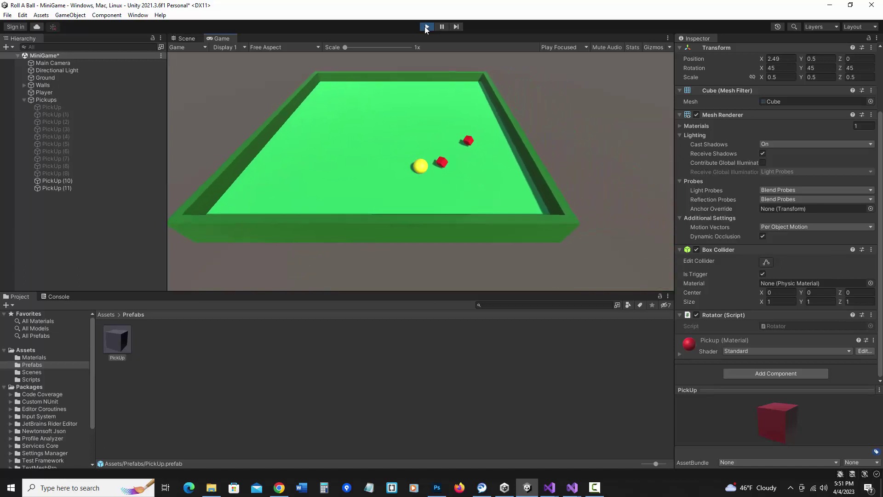
click(427, 26)
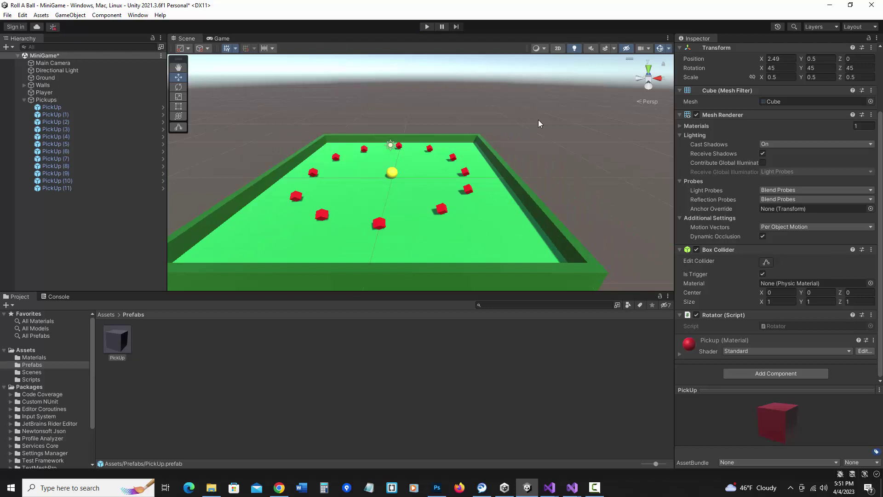